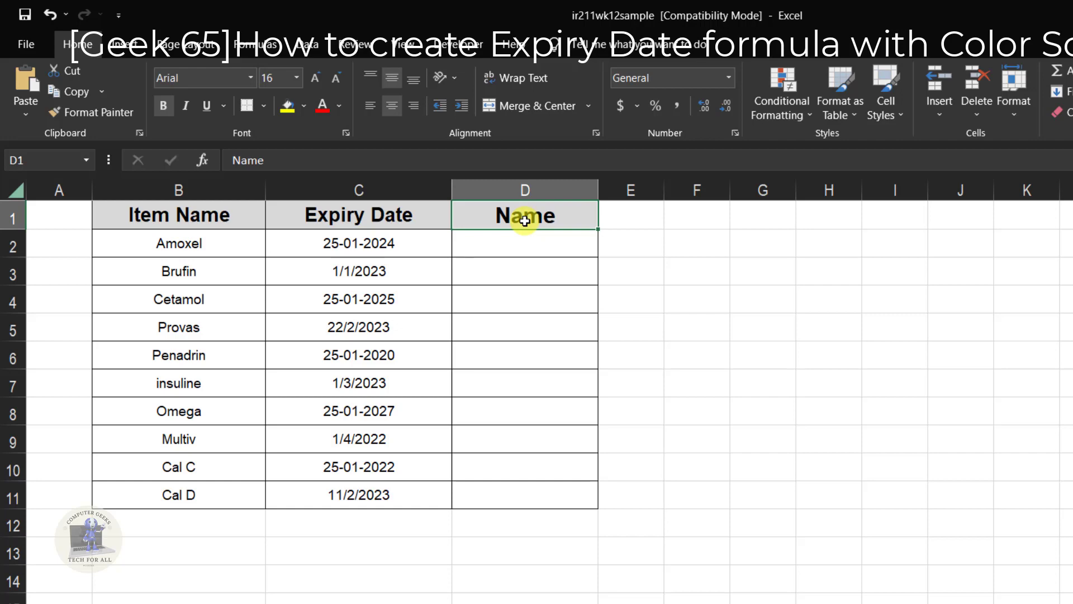
# Step: Replace the header text in cell D1 with "Status"
pyautogui.write('Sta')
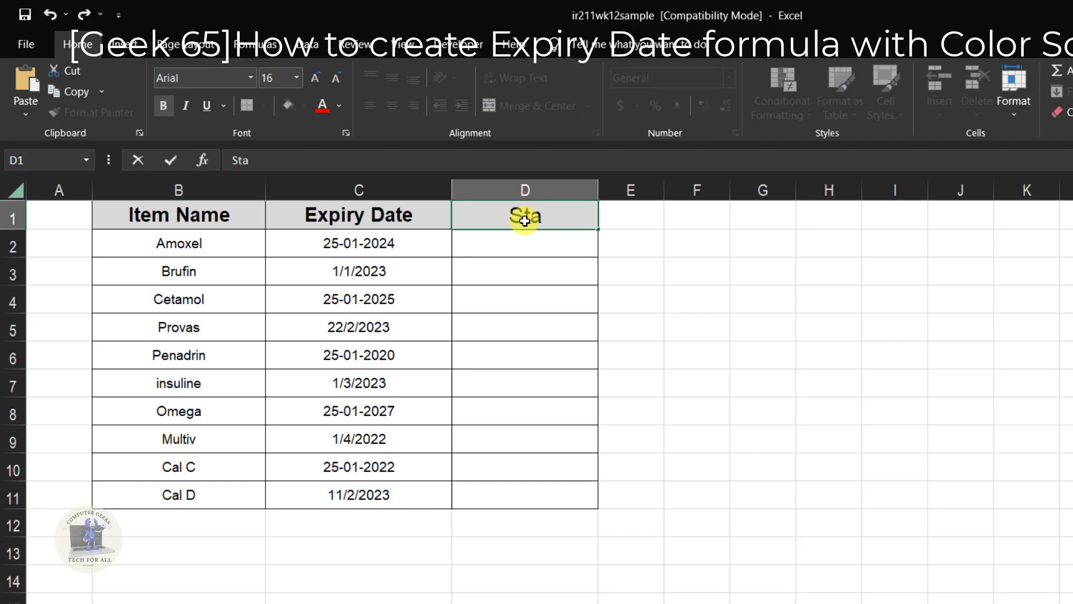
pyautogui.write('tus')
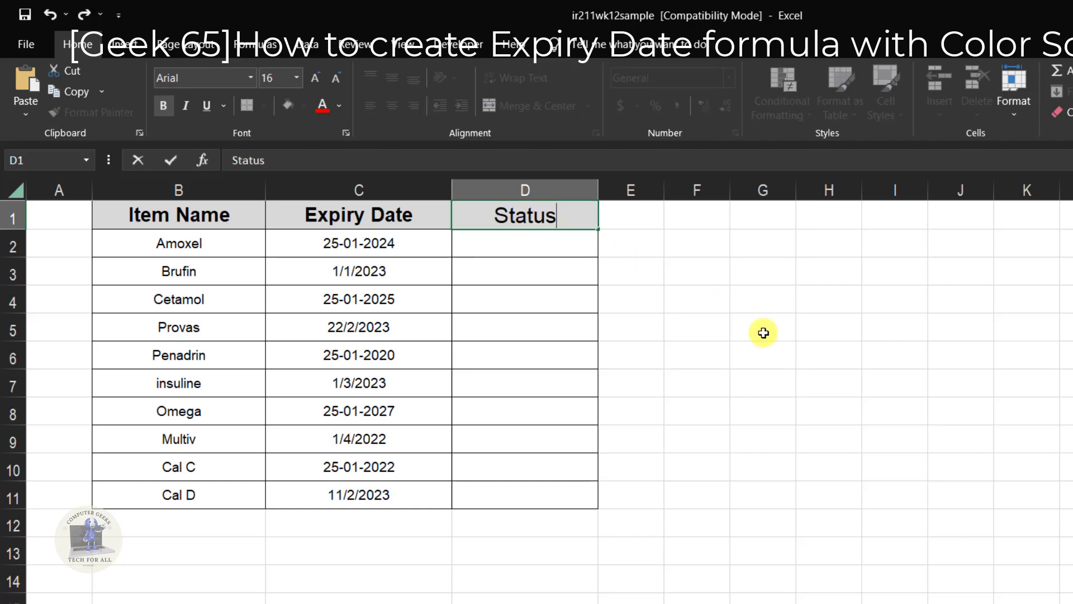
pyautogui.click(763, 333)
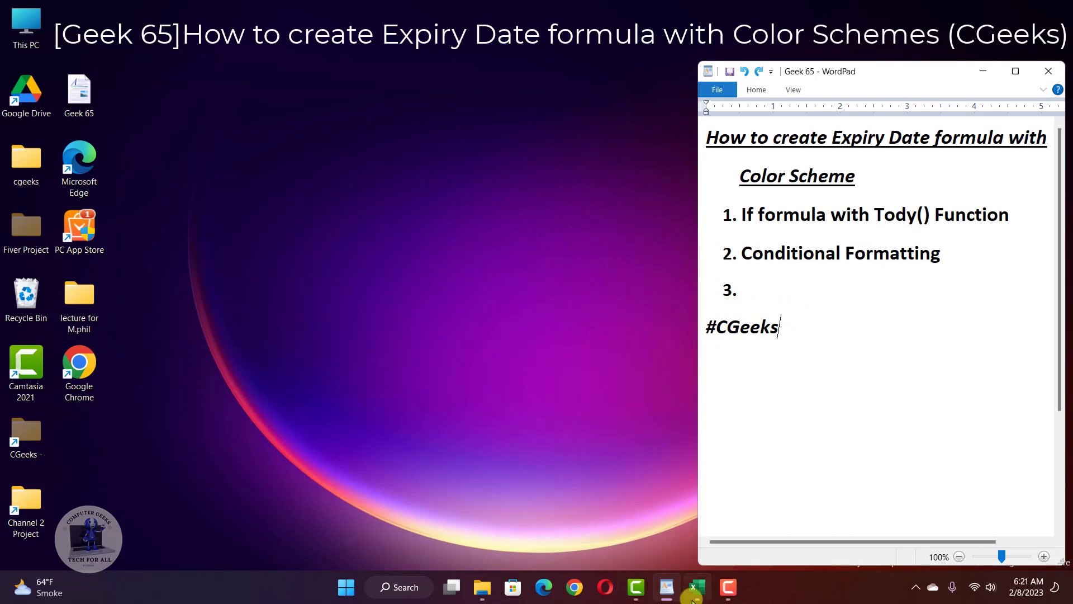
# Step: Switch to the Excel workbook and start an IF formula in D2 that refers to Amoxel's expiry date in C2
pyautogui.click(729, 587)
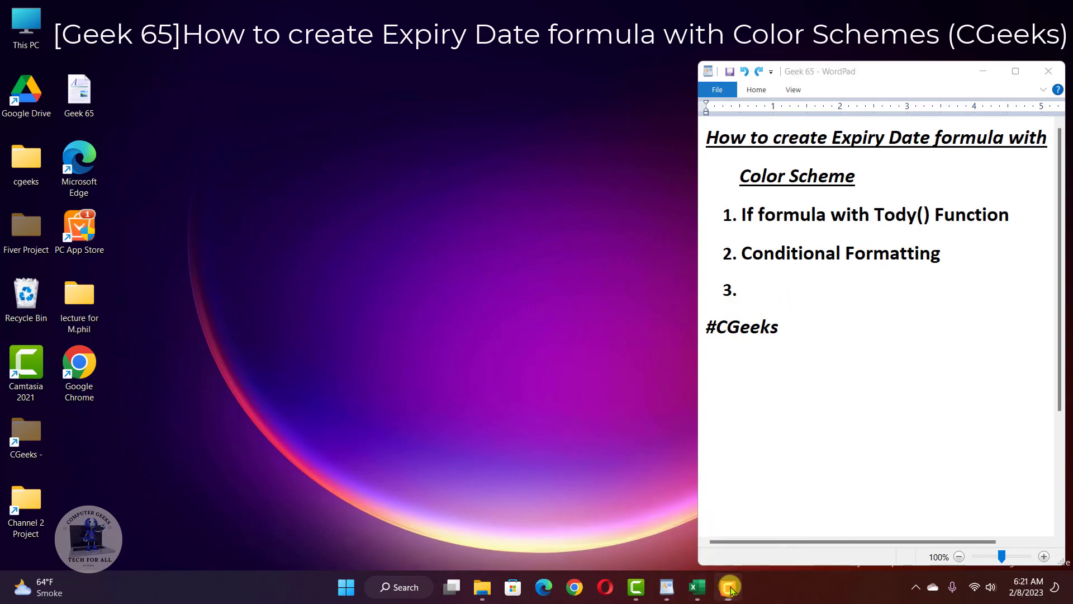
pyautogui.click(694, 585)
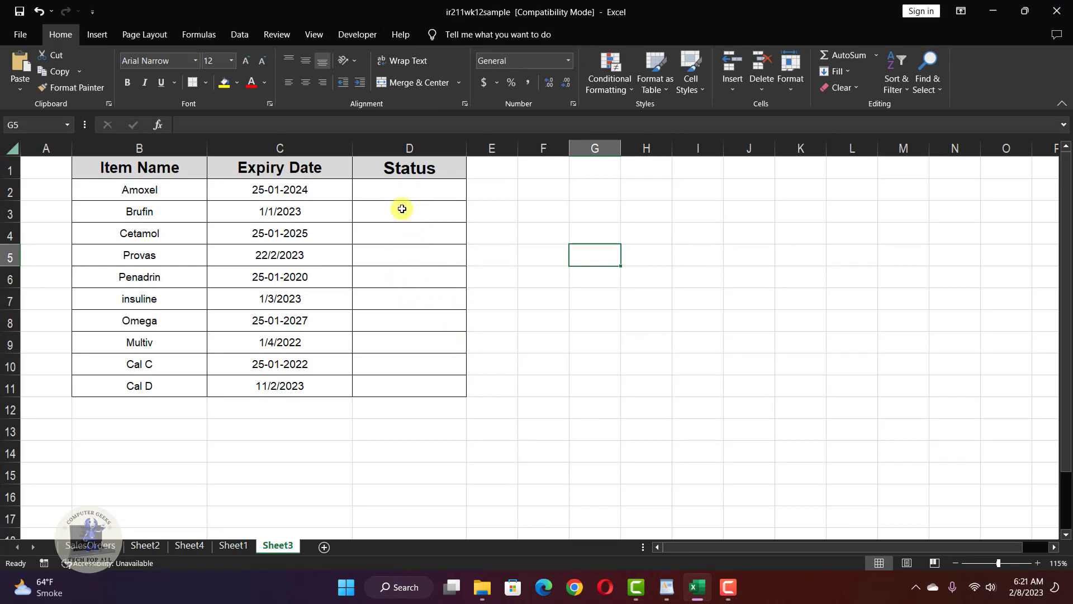
pyautogui.click(400, 187)
pyautogui.doubleClick(401, 186)
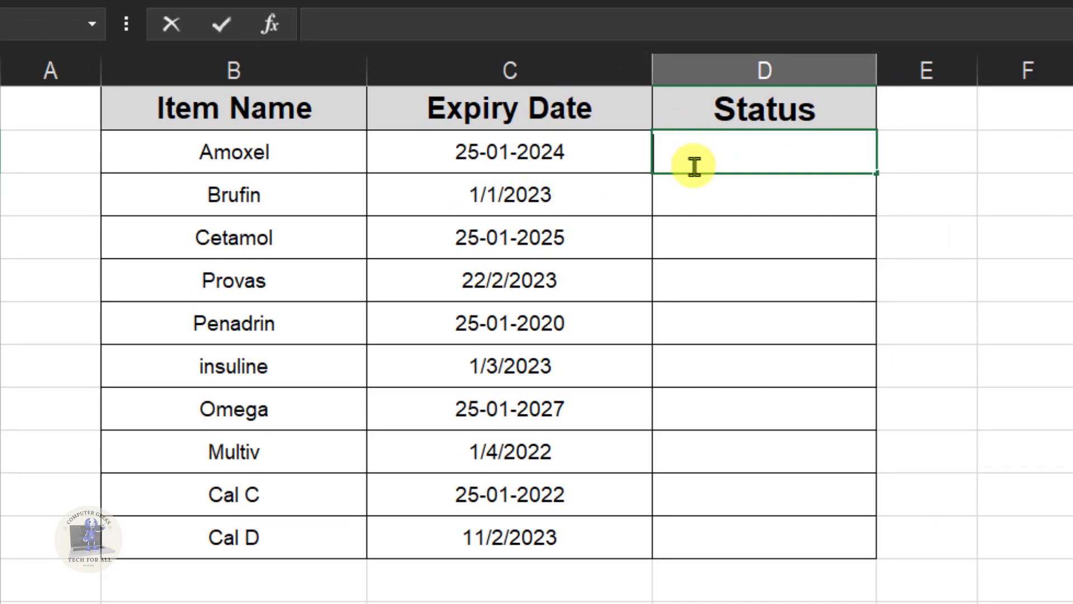
pyautogui.write('=if')
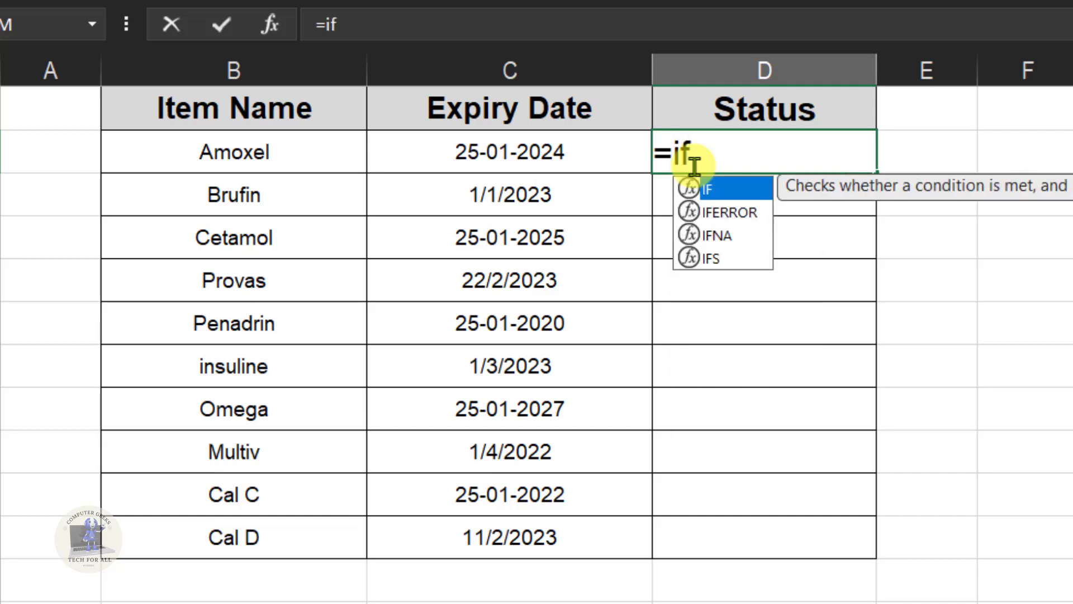
pyautogui.write('(')
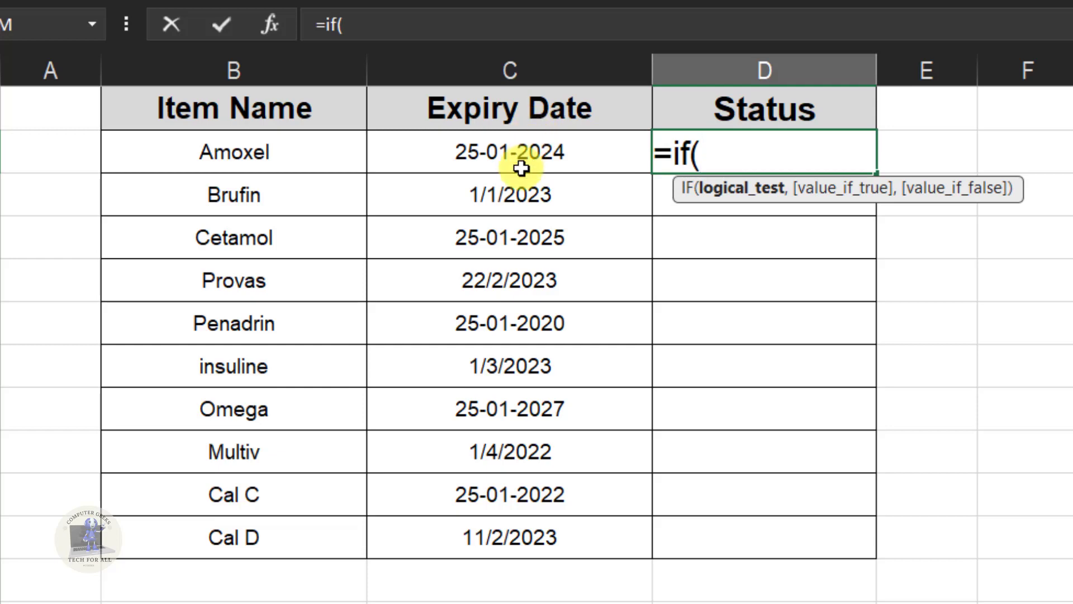
pyautogui.click(566, 145)
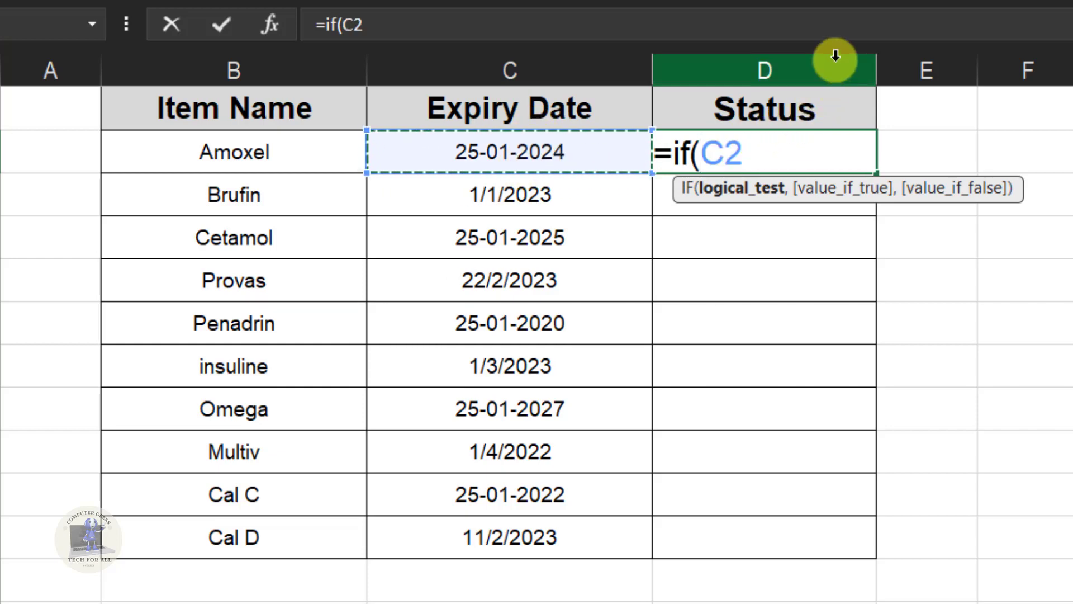
# Step: Complete the IF formula's logical test in D2 as C2<=TODAY()
pyautogui.write('<')
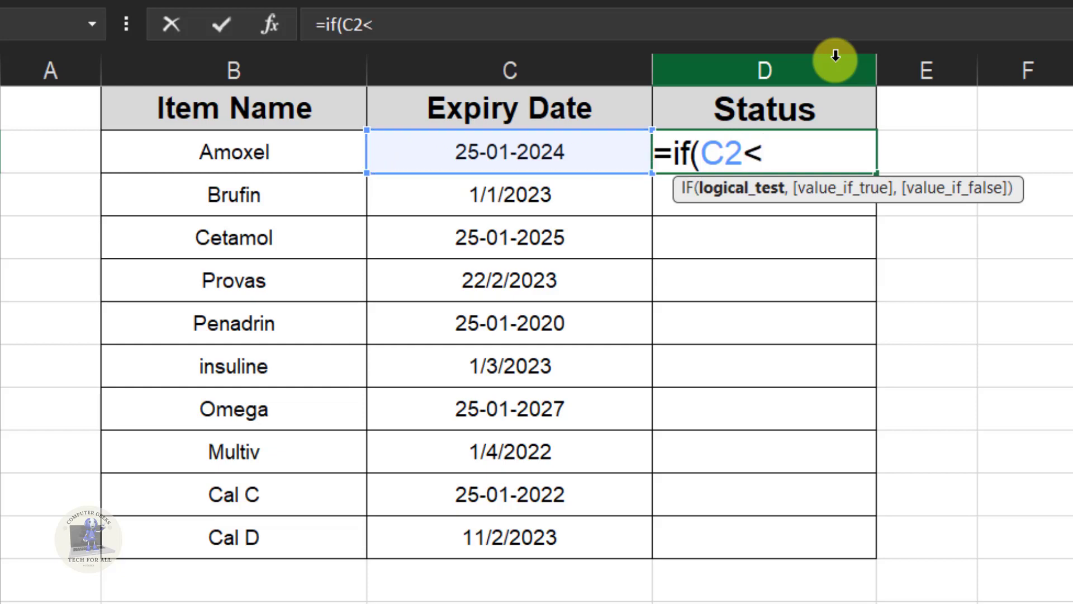
pyautogui.write('\\')
pyautogui.press('BackSpace')
pyautogui.write('=to')
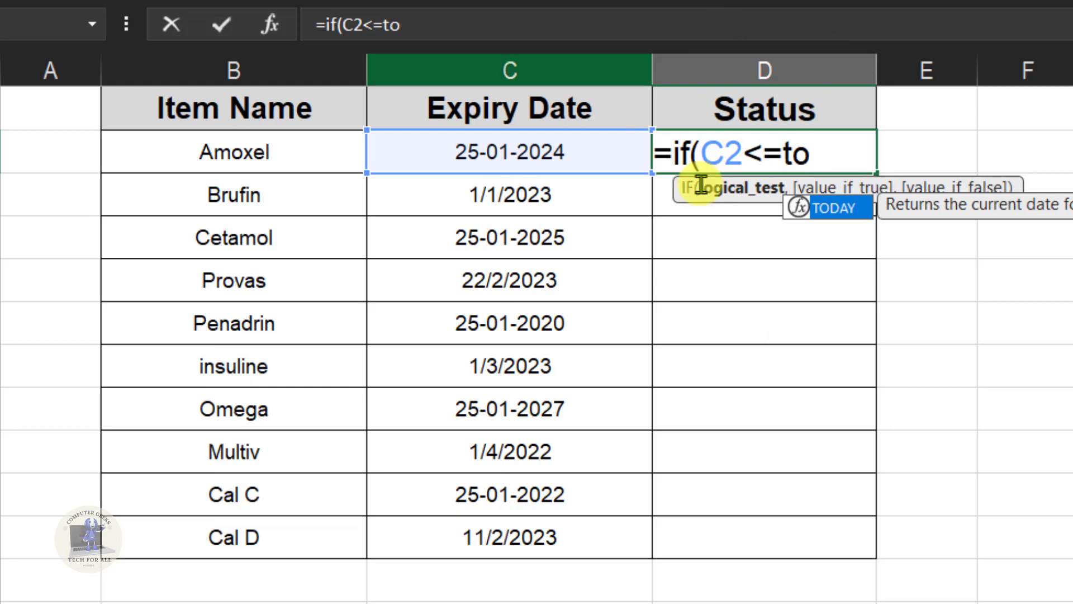
pyautogui.doubleClick(857, 208)
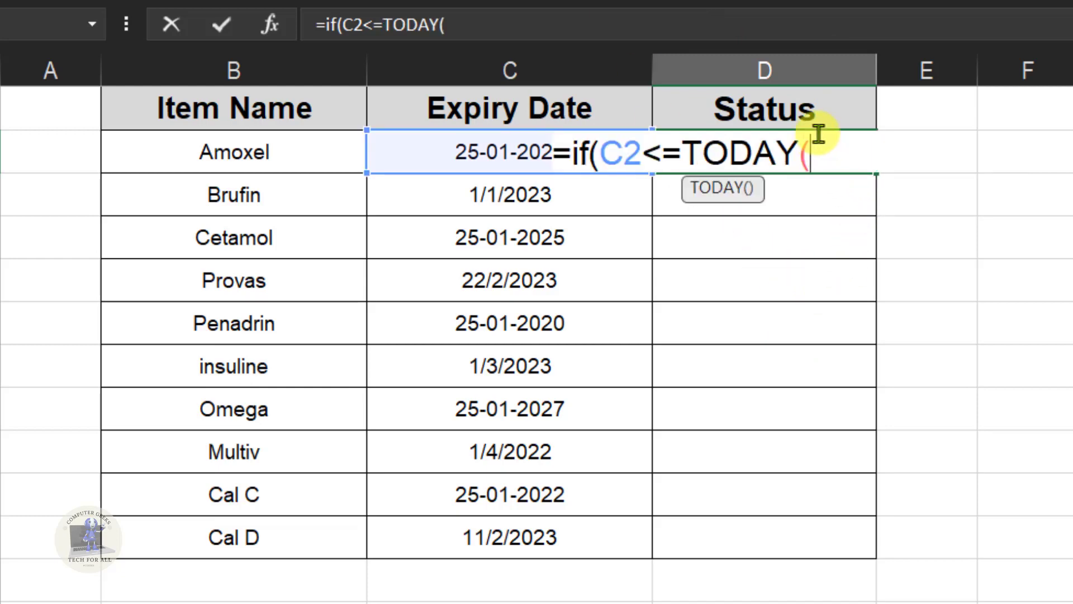
pyautogui.write(')')
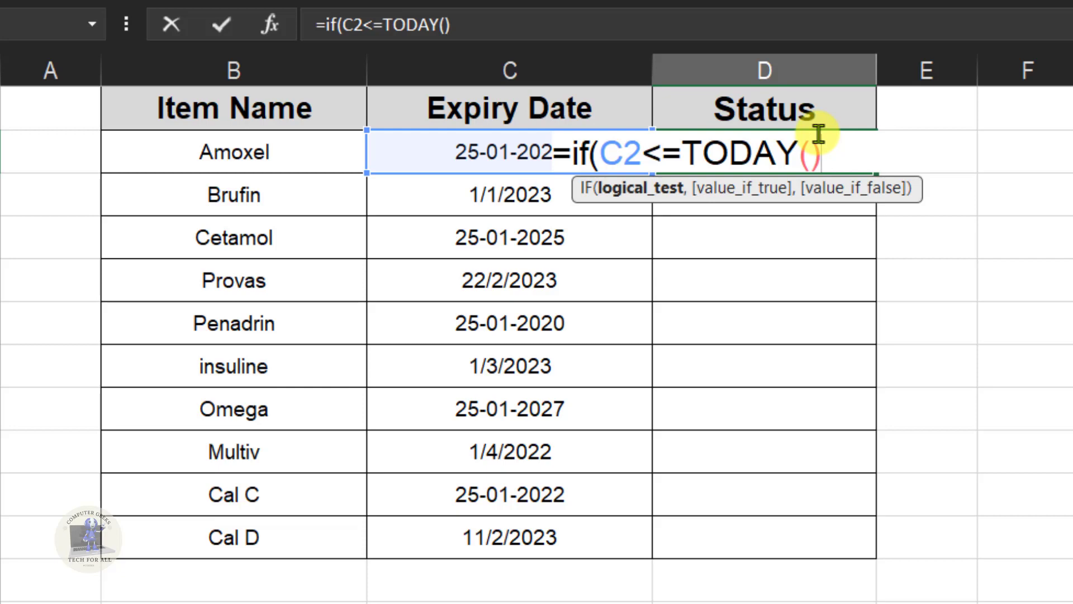
pyautogui.write(',')
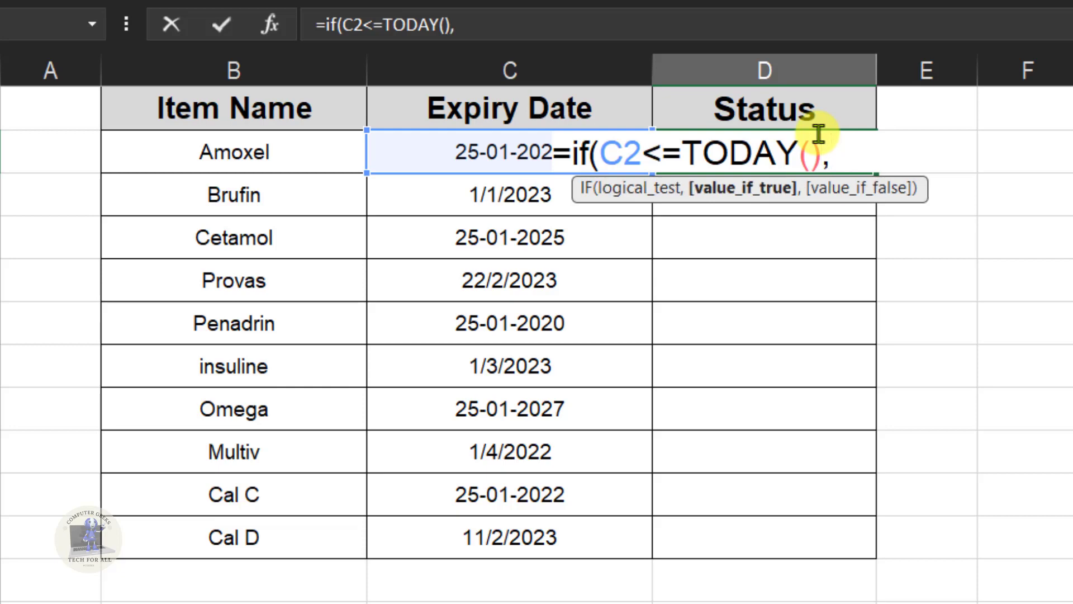
pyautogui.write('""')
# Step: Enter "Expired" as the value if true in the D2 formula
pyautogui.press('Return')
pyautogui.press('Escape')
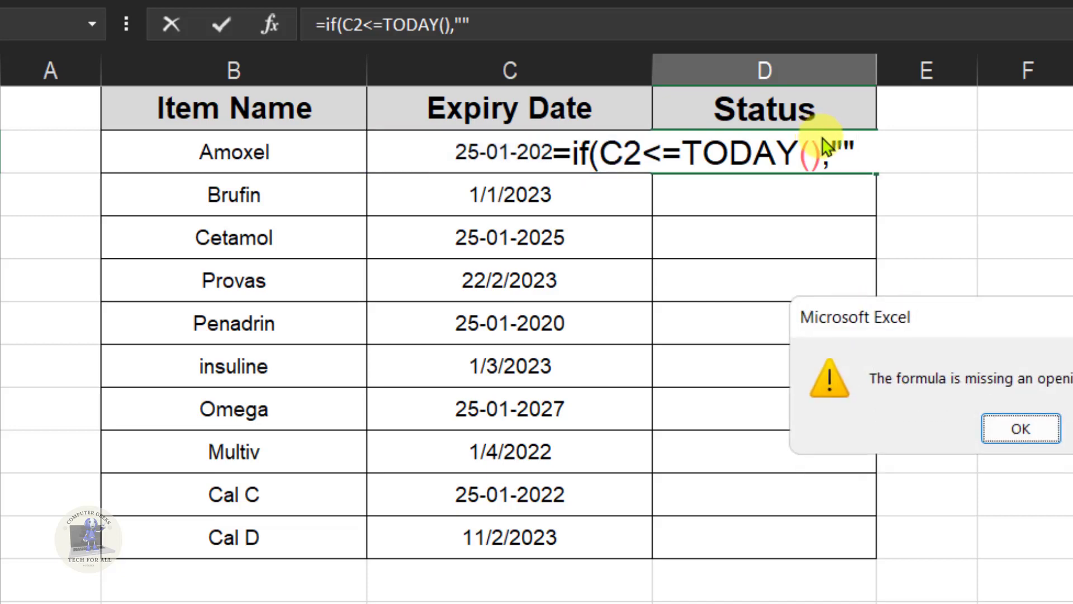
pyautogui.press('Escape')
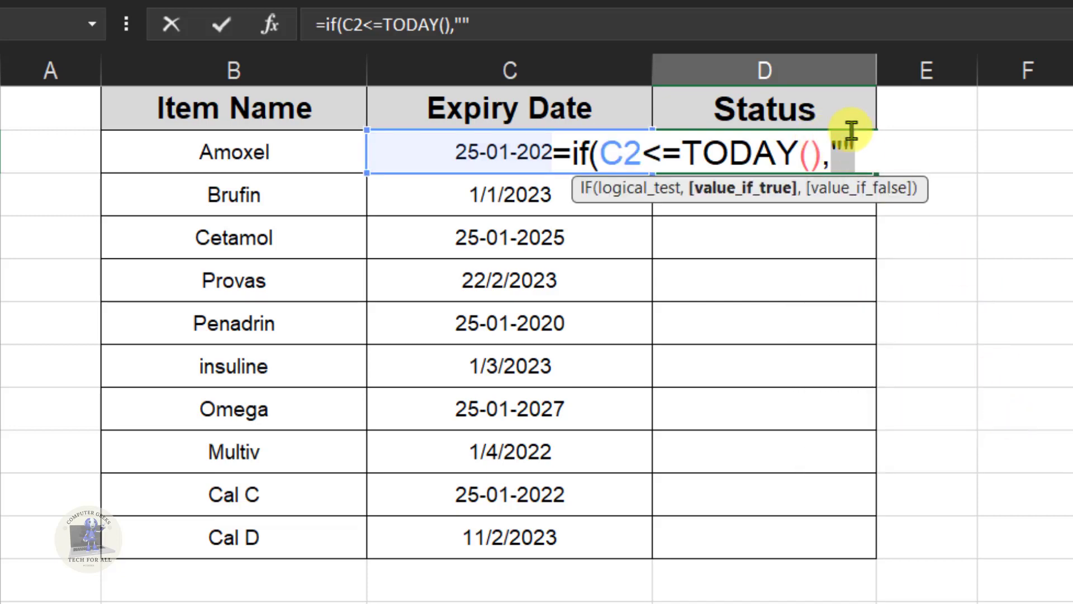
pyautogui.click(843, 151)
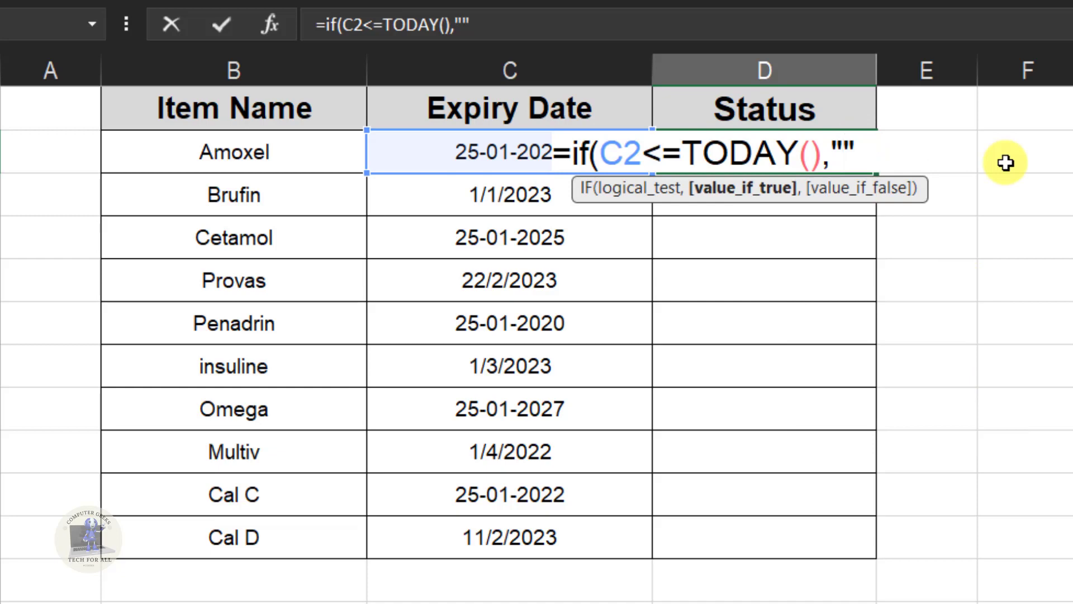
pyautogui.write('Ex[o')
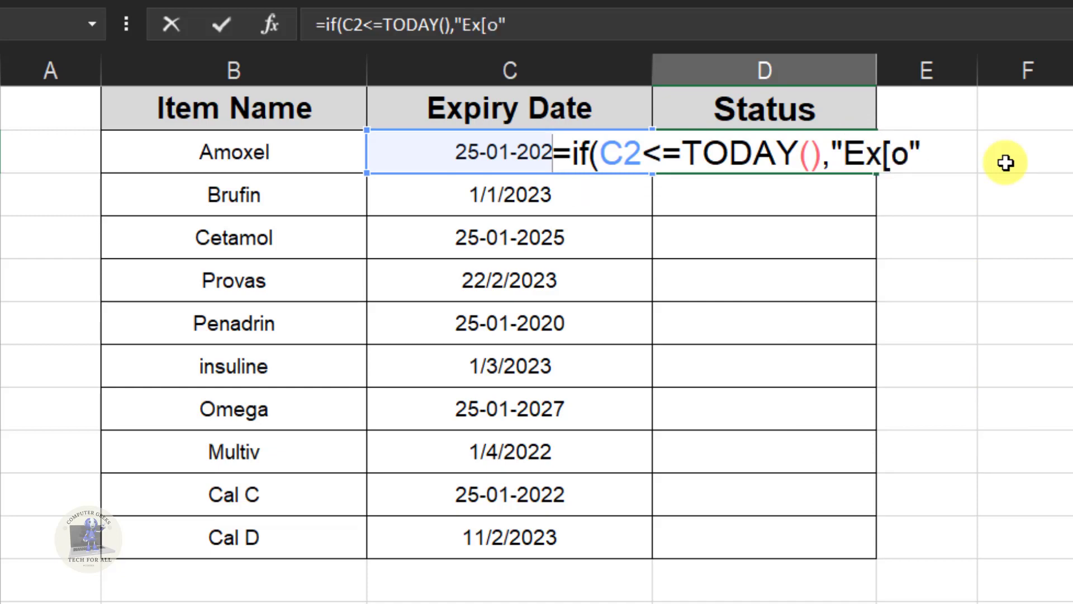
pyautogui.click(904, 156)
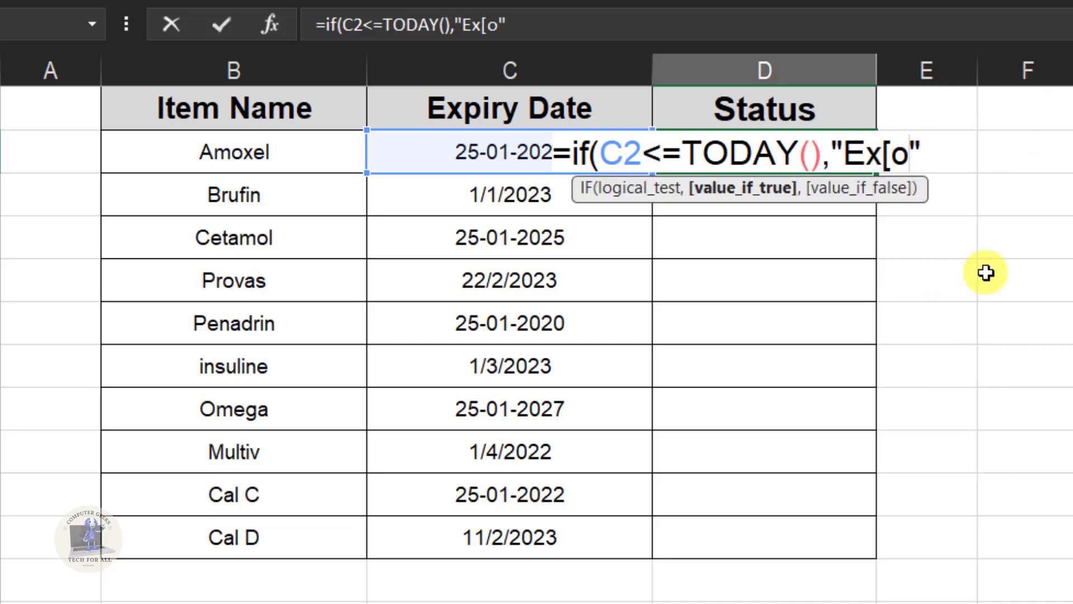
pyautogui.press('BackSpace')
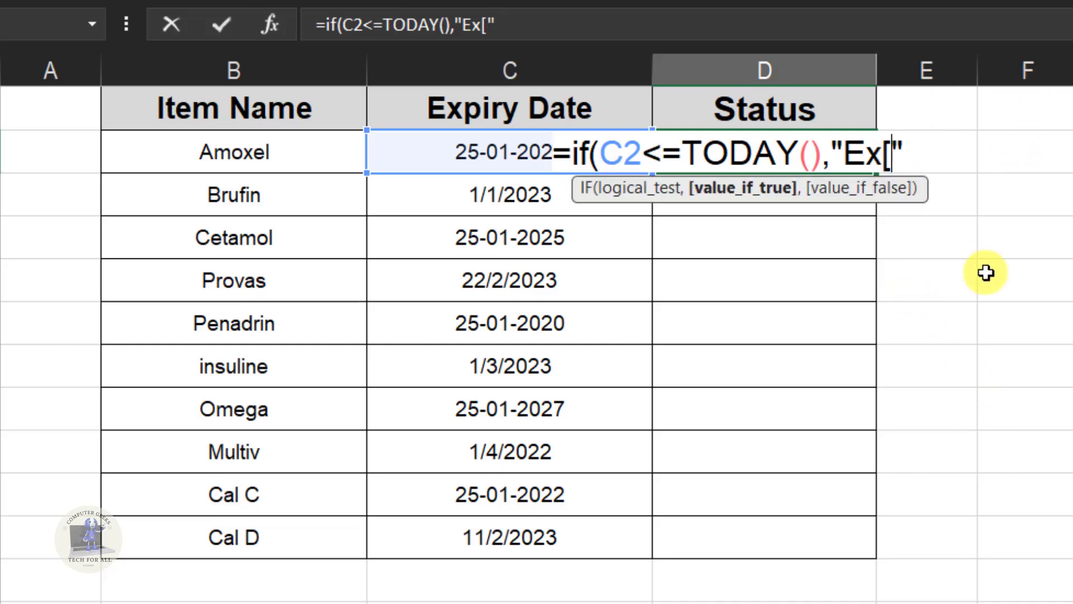
pyautogui.press('BackSpace')
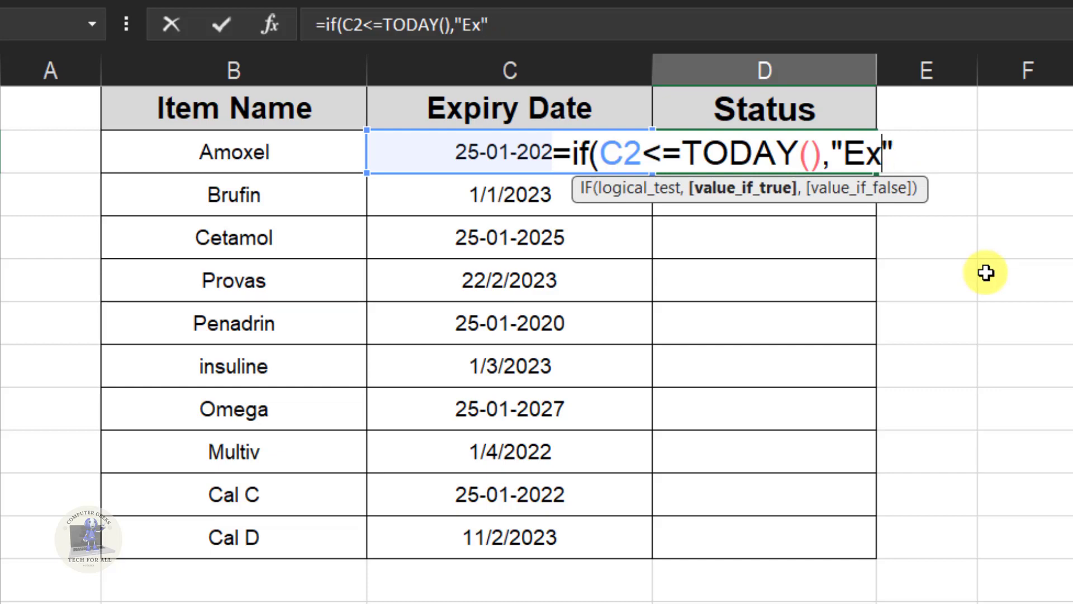
pyautogui.write('pir')
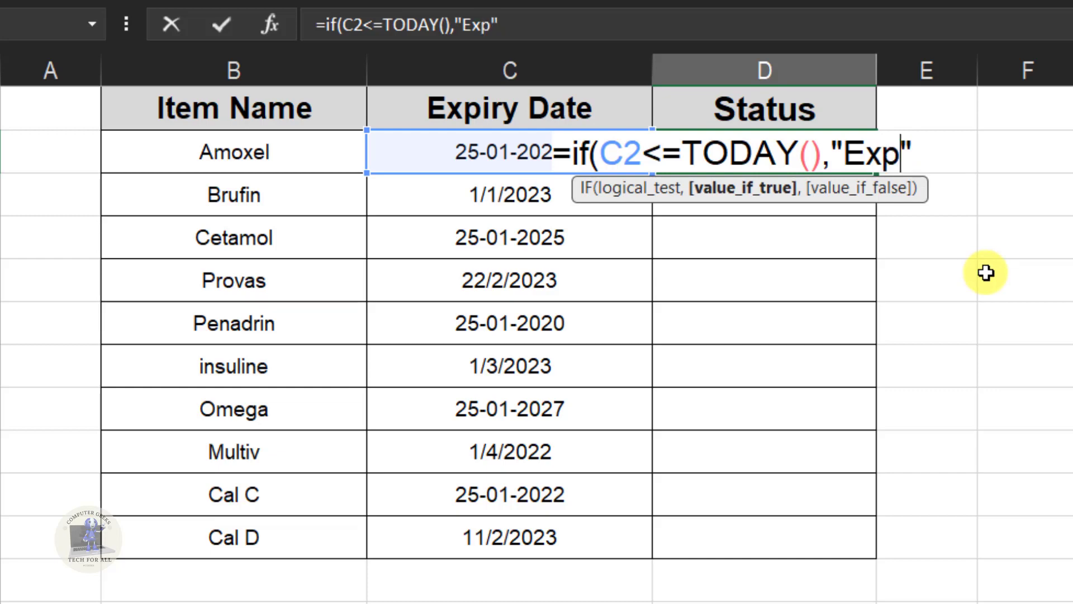
pyautogui.write('ed')
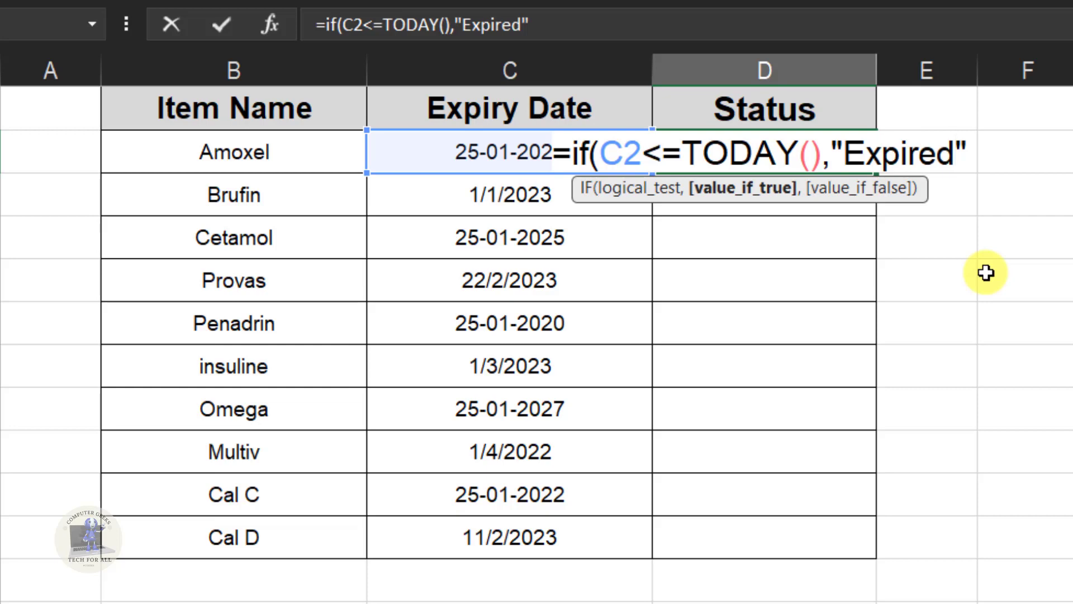
pyautogui.press('Right')
pyautogui.write(',')
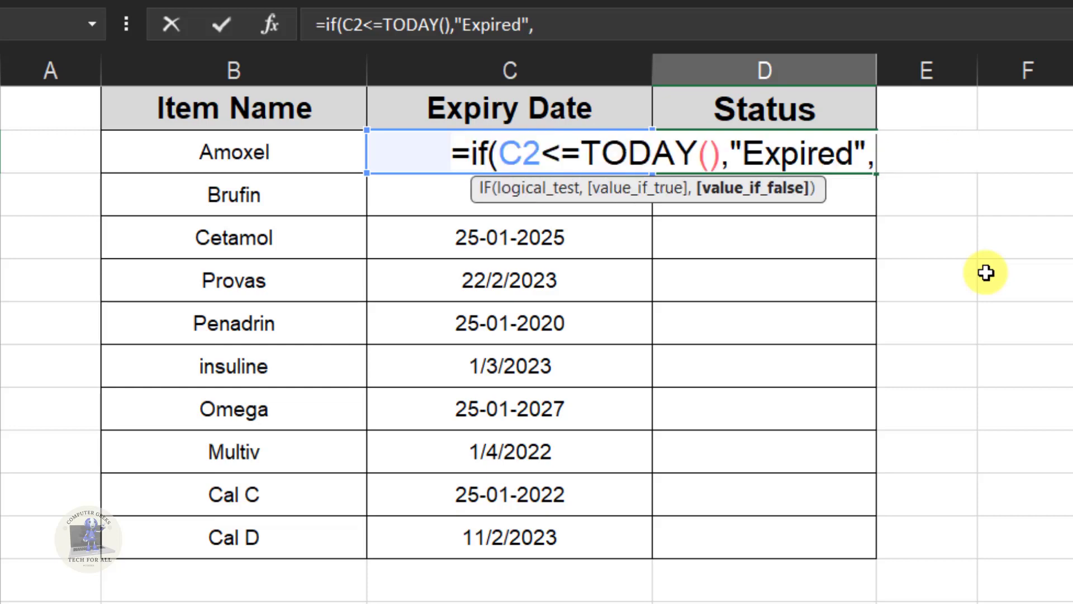
pyautogui.write('"S')
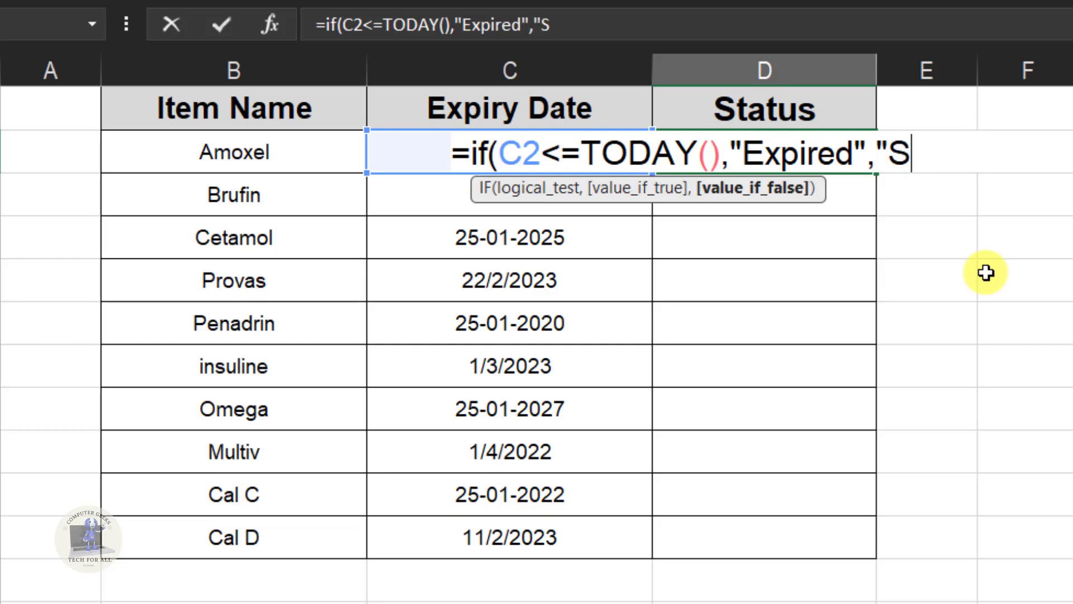
pyautogui.write('afe')
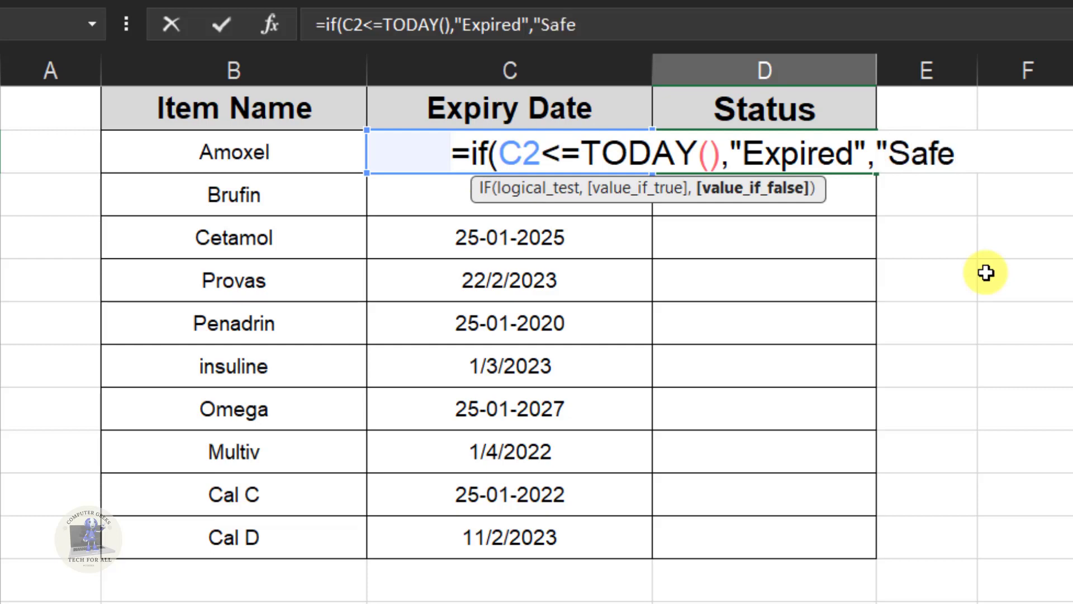
pyautogui.write('")')
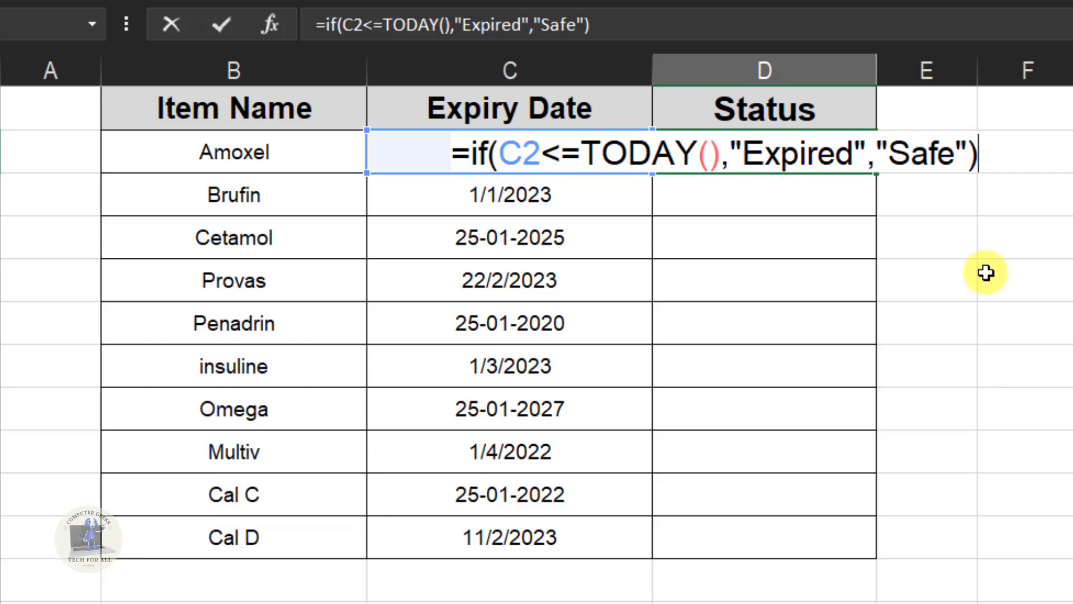
# Step: Add "Safe" as the value if false, then close and commit the D2 formula
pyautogui.press('Return')
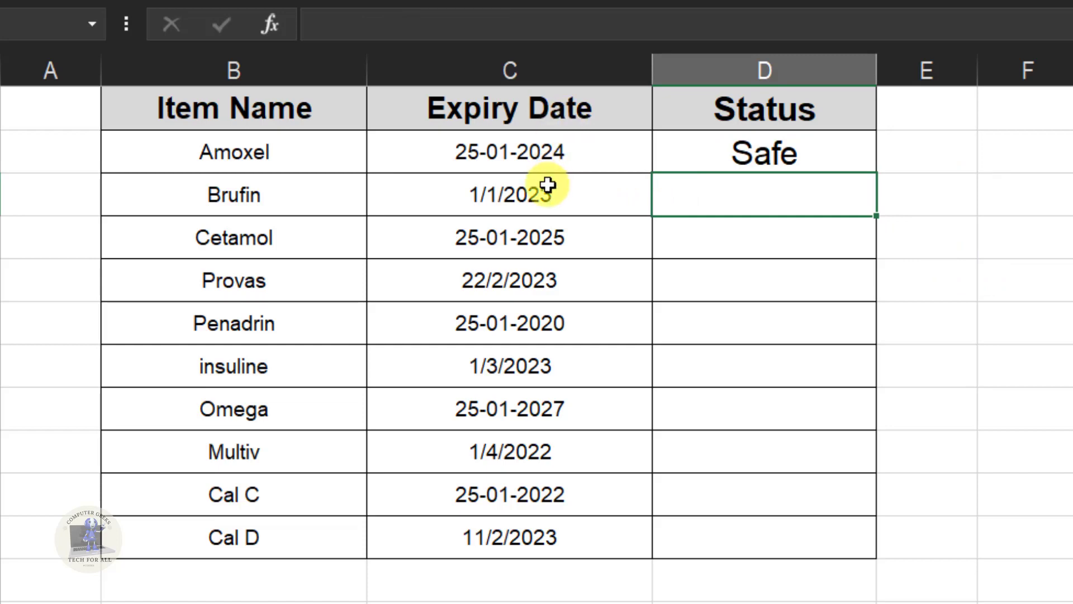
# Step: Copy the status formula from D2 down through D11 for all remaining items
pyautogui.click(546, 151)
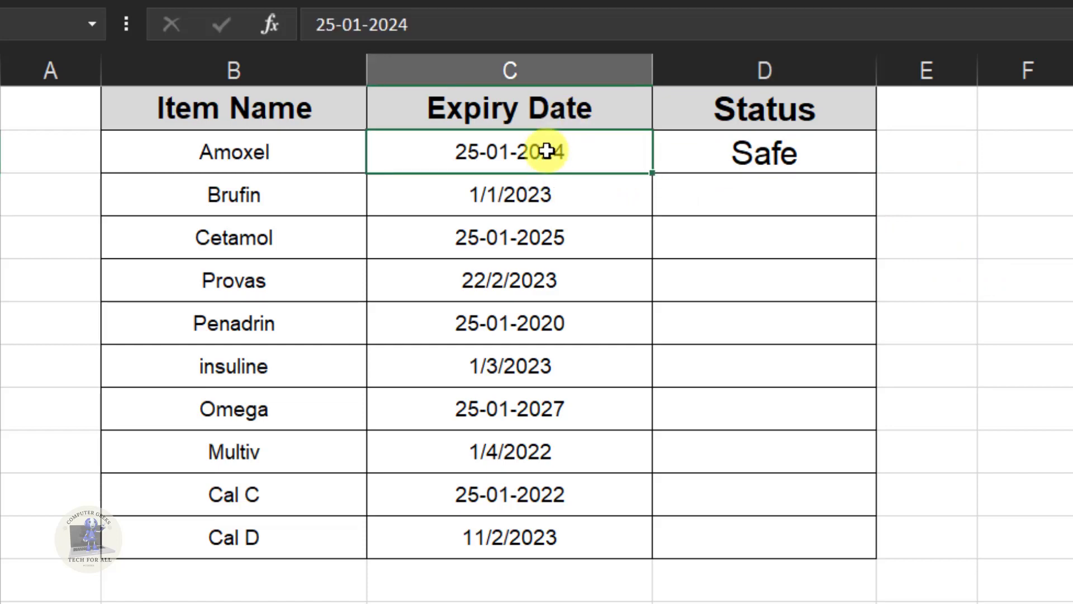
pyautogui.click(714, 151)
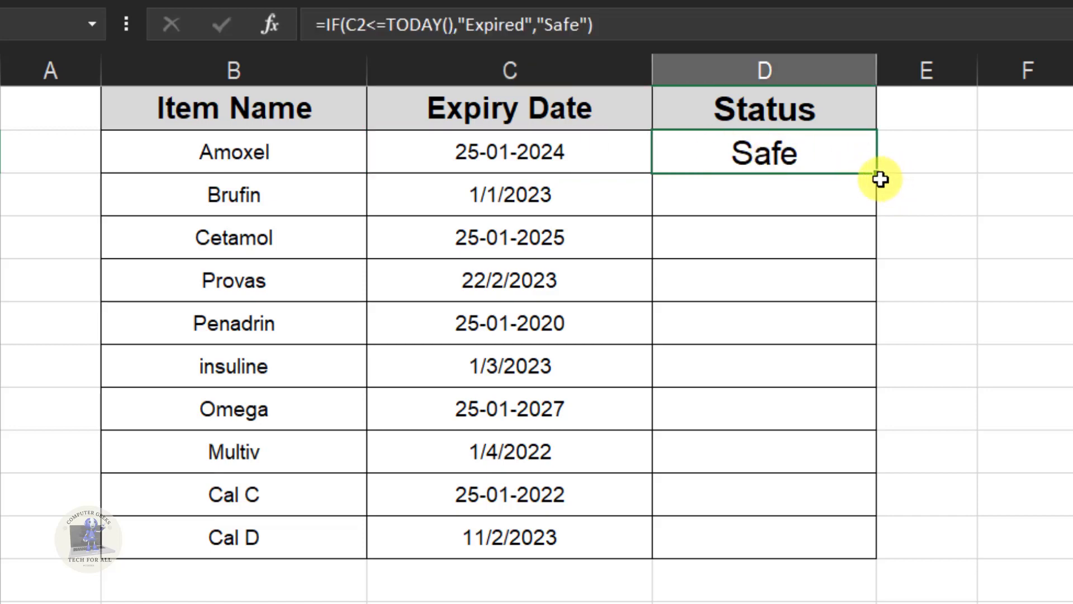
pyautogui.moveTo(874, 174); pyautogui.dragTo(908, 565)
pyautogui.click(1070, 494)
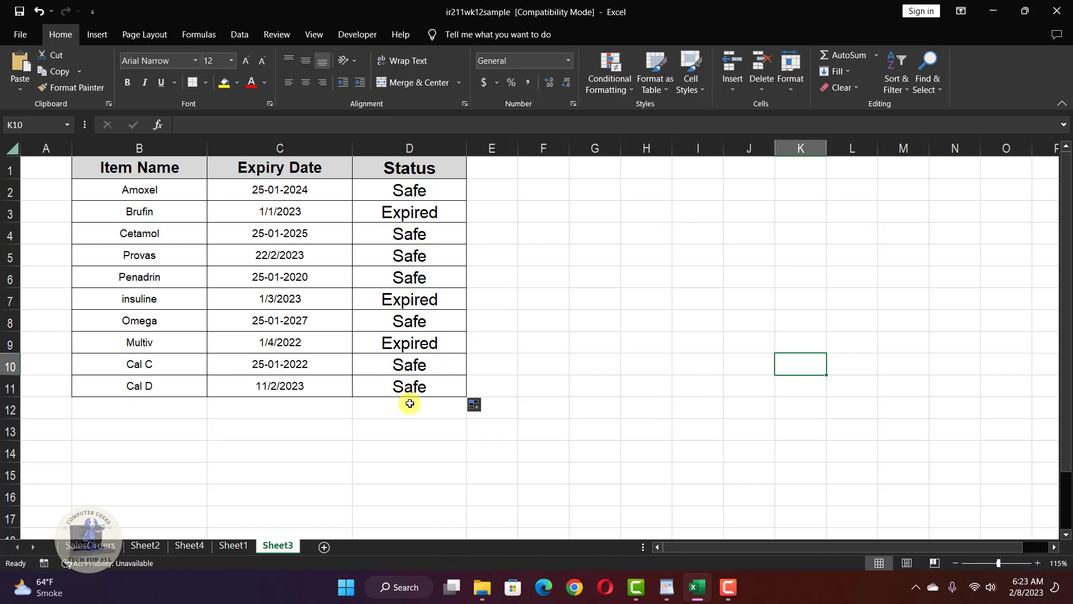
# Step: Start a Text That Contains highlight rule on the whole Status column D for cells containing "Expired"
pyautogui.click(391, 148)
pyautogui.click(750, 310)
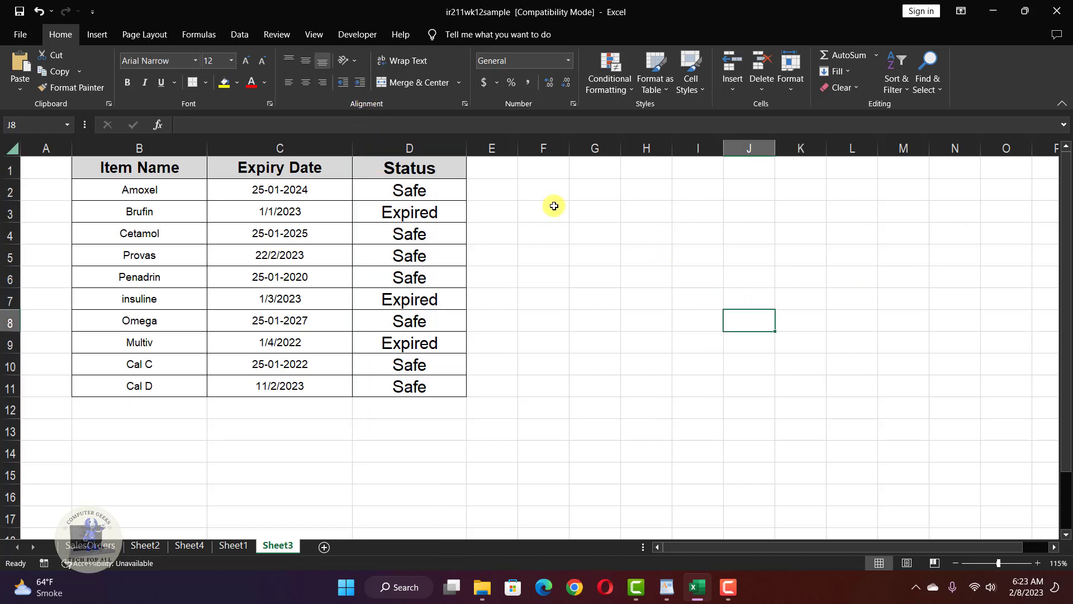
pyautogui.click(397, 148)
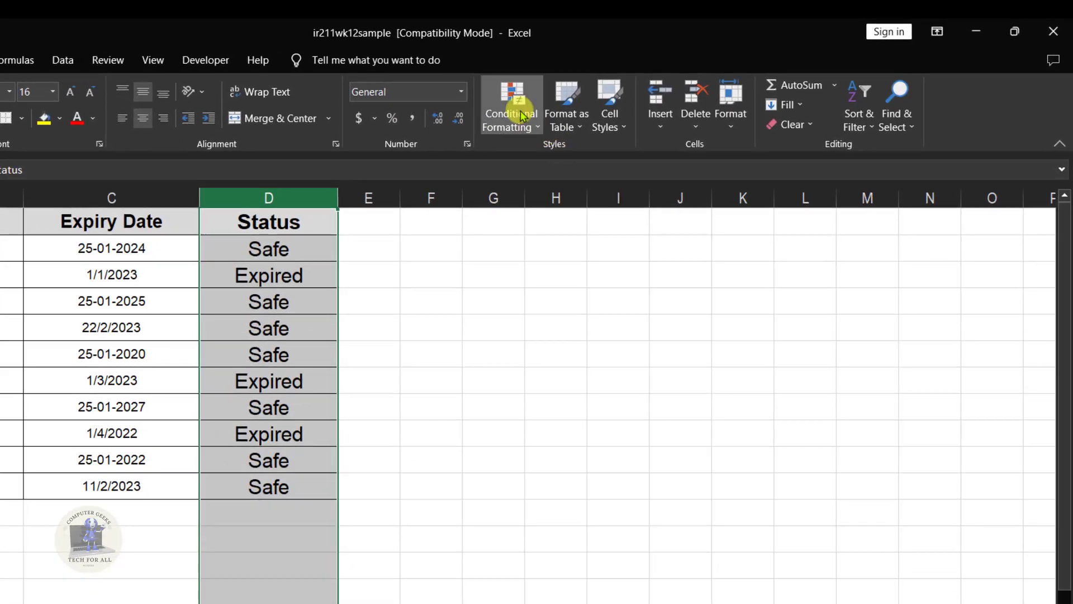
pyautogui.click(521, 111)
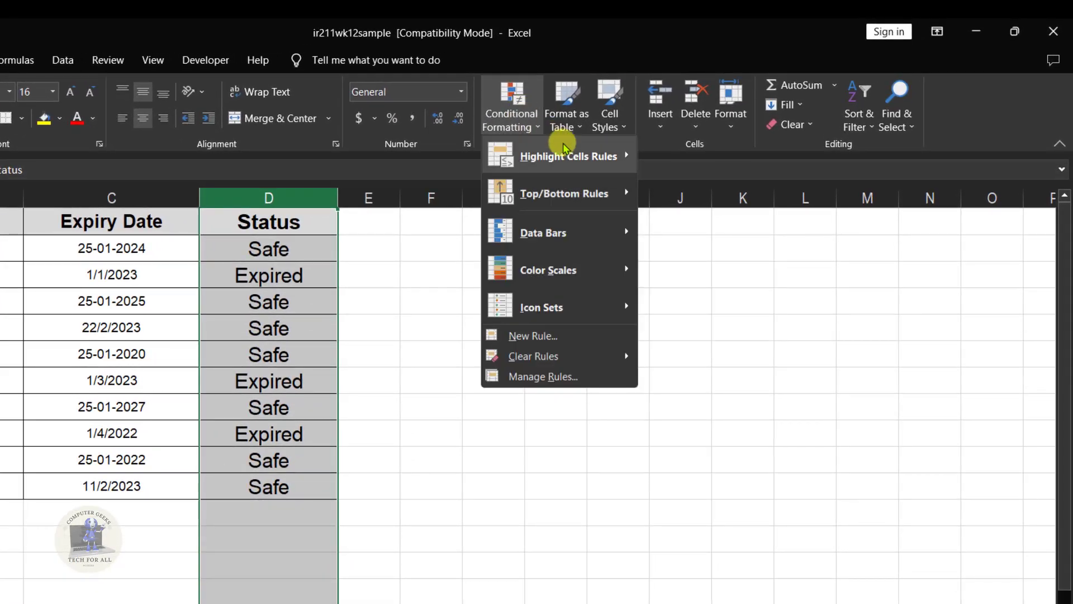
pyautogui.moveTo(565, 148)
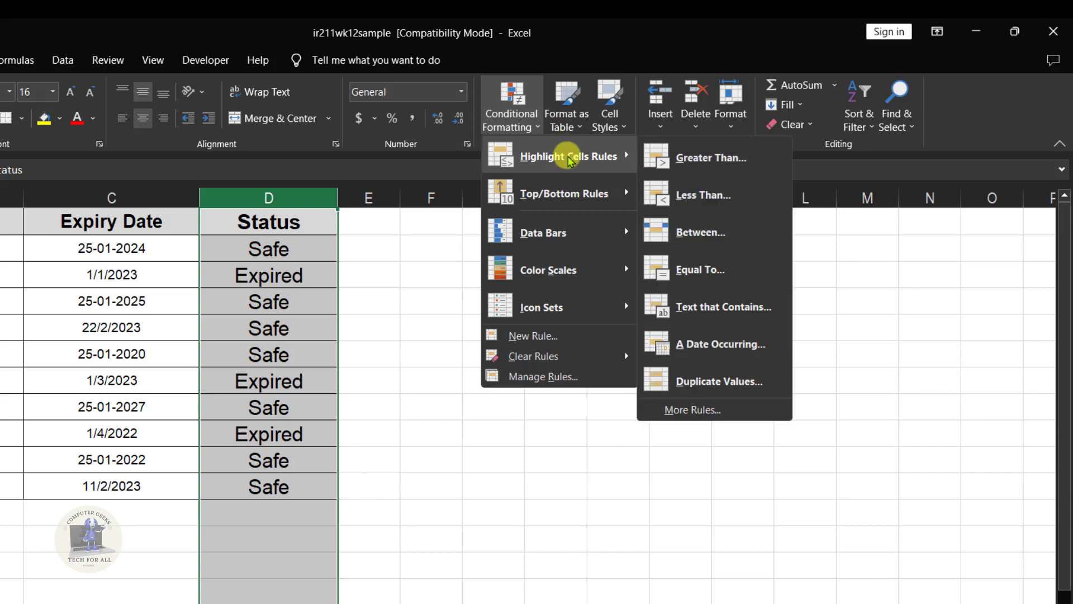
pyautogui.click(716, 305)
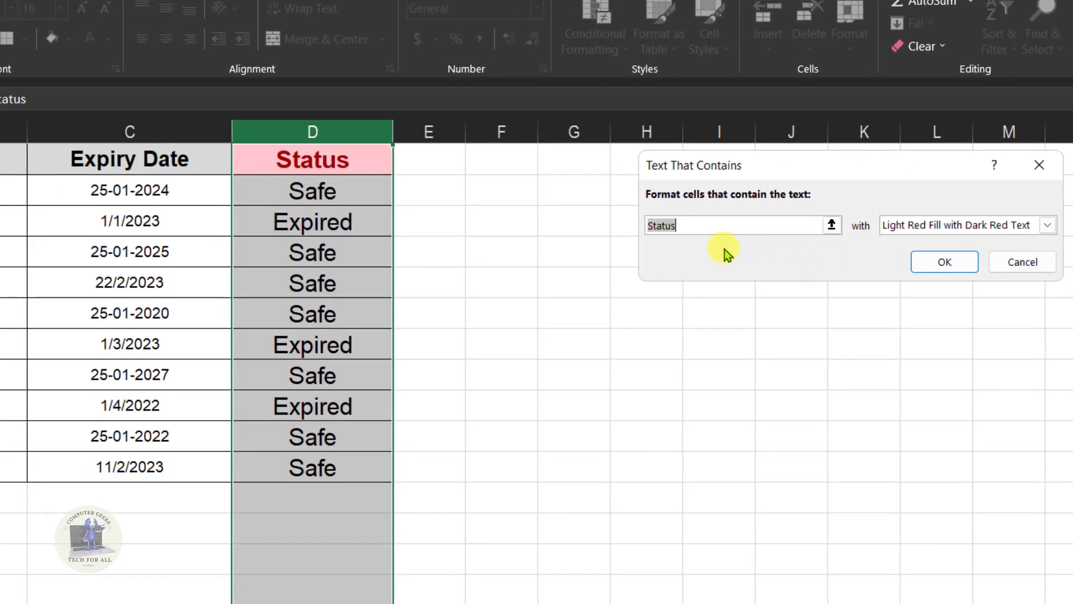
pyautogui.write('E')
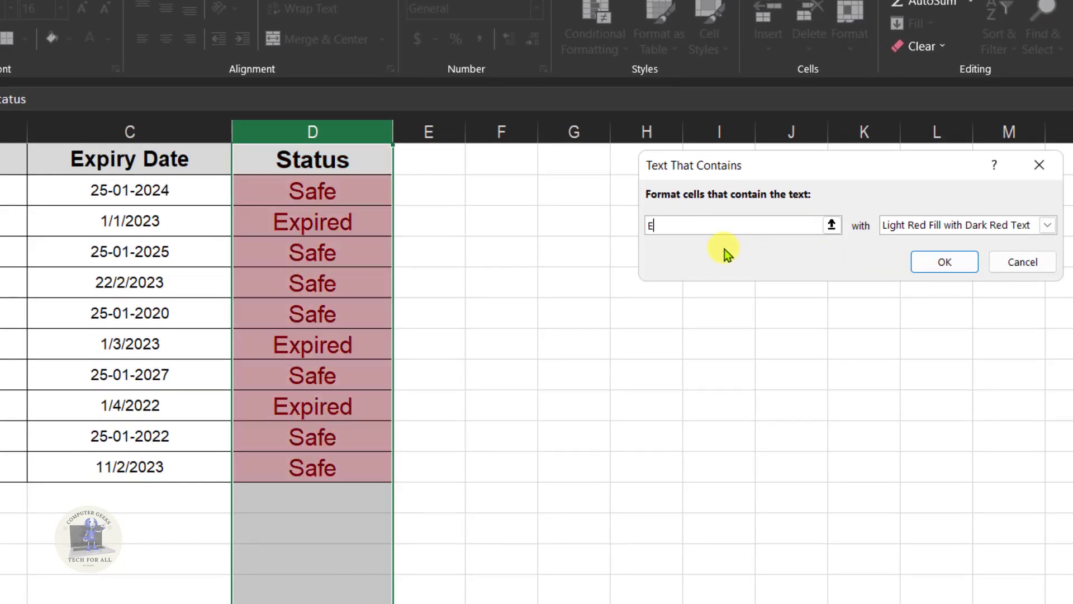
pyautogui.write('xpir')
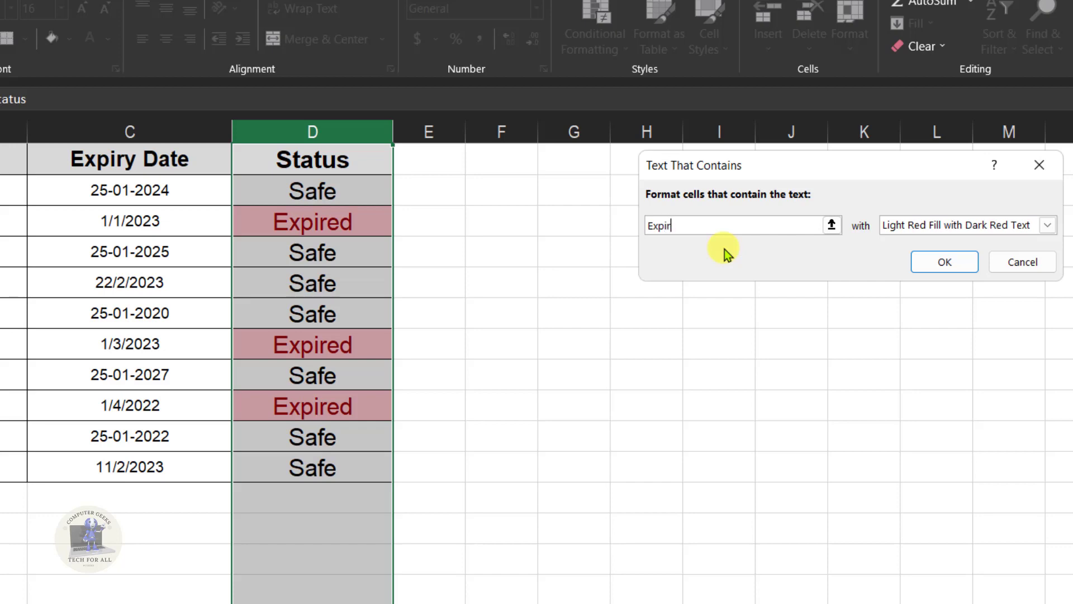
pyautogui.write('ed')
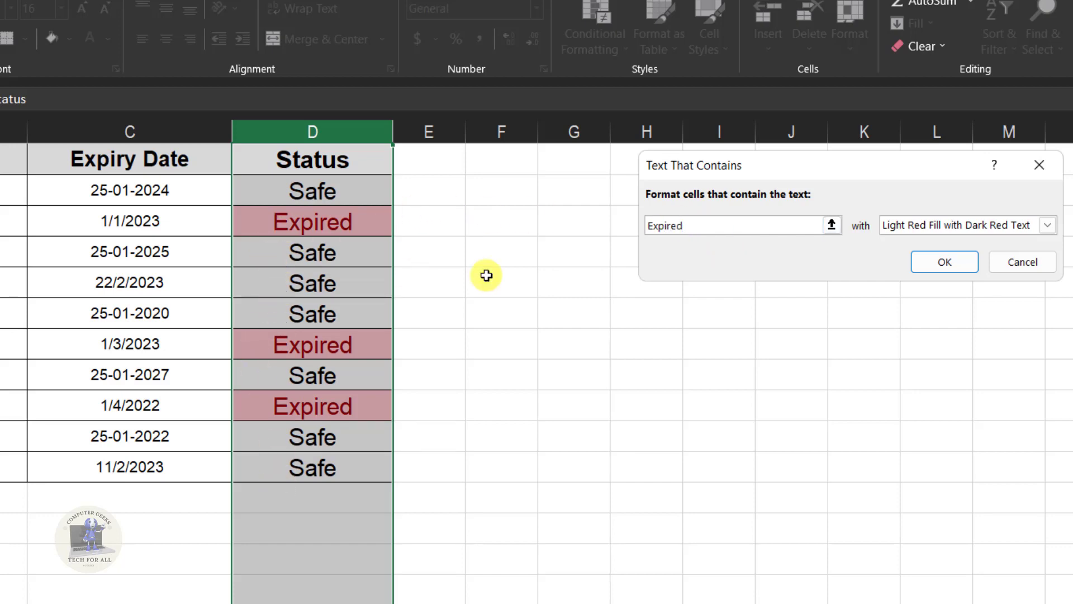
# Step: Give the "Expired" rule a custom format with a red fill and apply it to the Status column
pyautogui.click(975, 223)
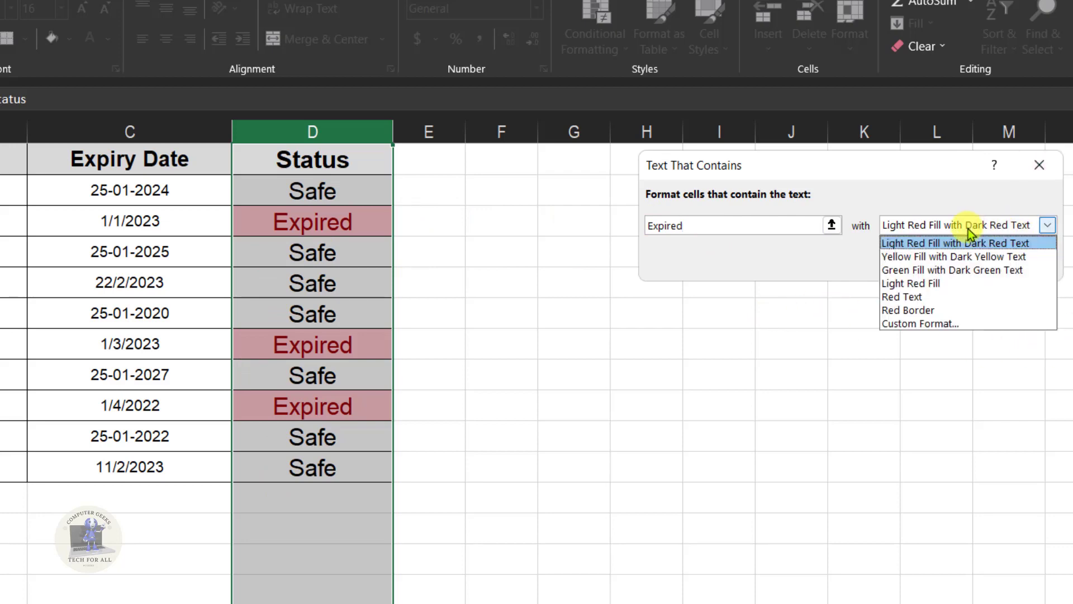
pyautogui.click(938, 324)
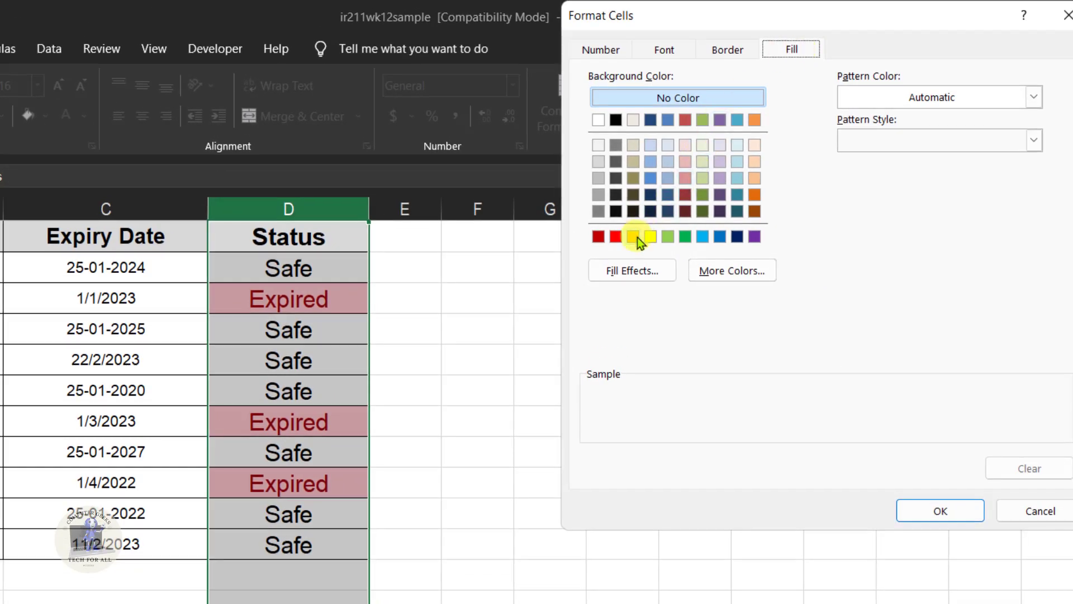
pyautogui.click(617, 238)
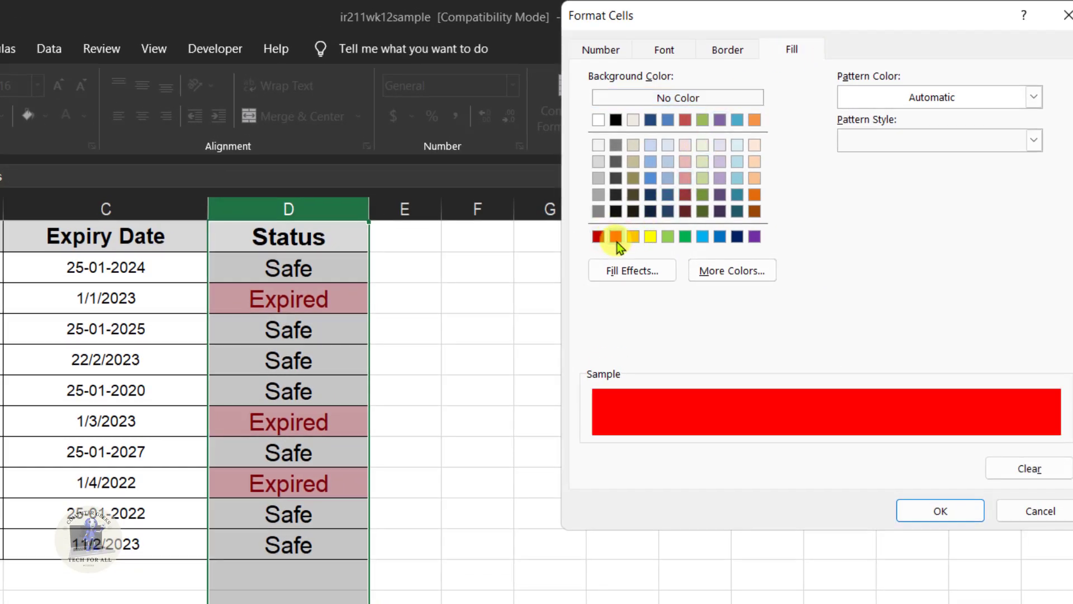
pyautogui.click(948, 515)
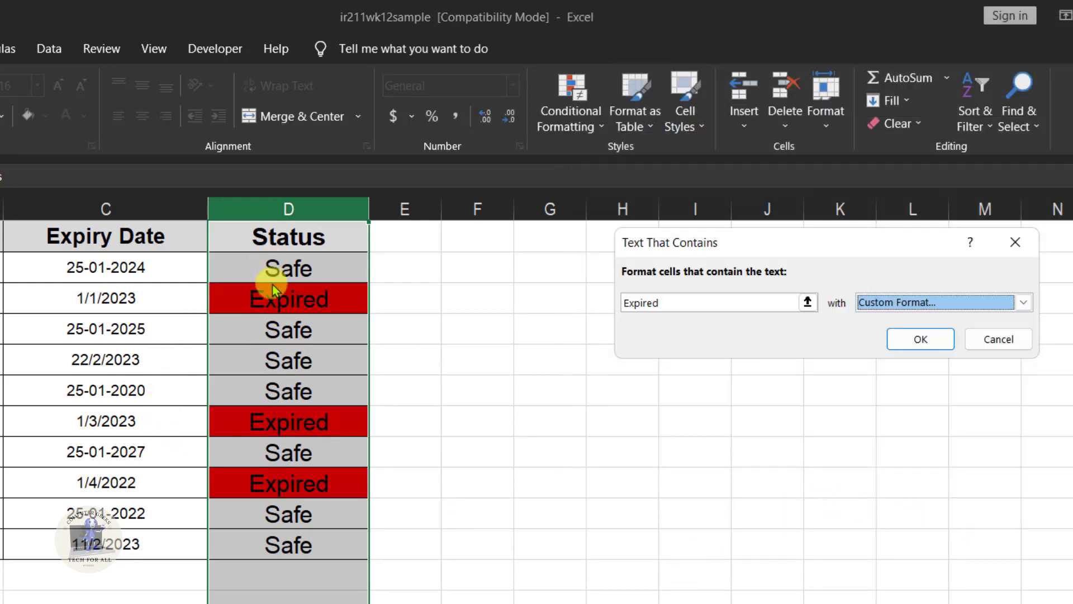
pyautogui.click(928, 340)
pyautogui.click(558, 488)
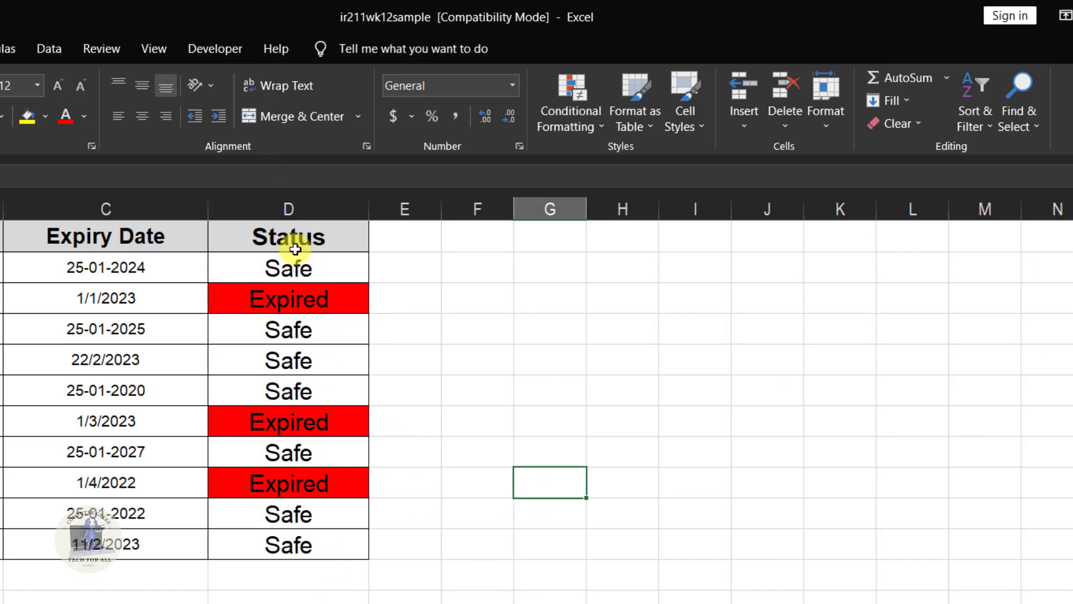
# Step: Start a second Text That Contains highlight rule on column D for cells containing "Safe"
pyautogui.click(279, 201)
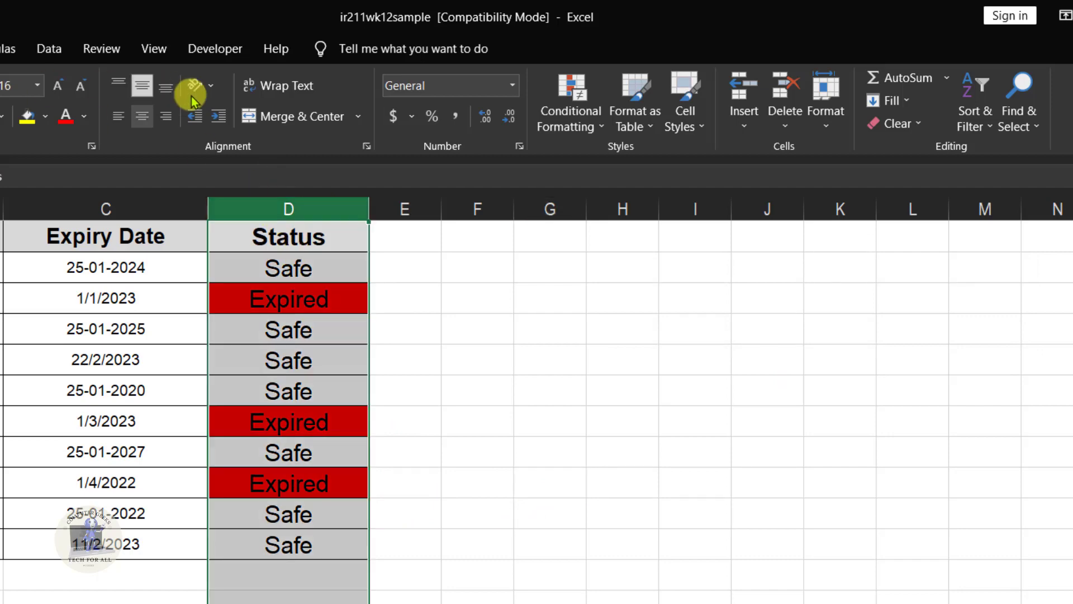
pyautogui.click(572, 87)
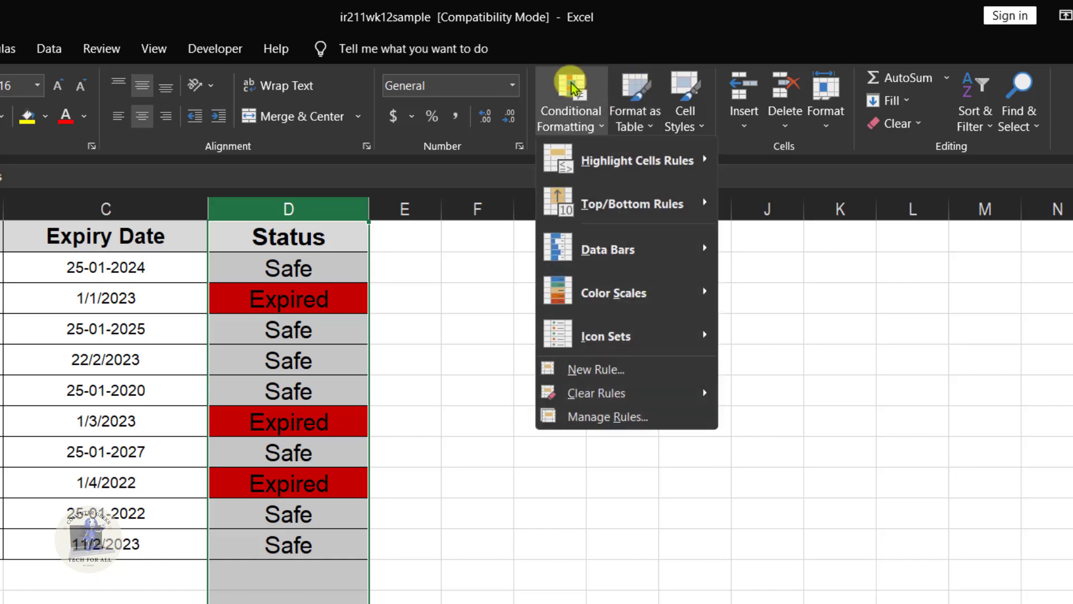
pyautogui.click(620, 165)
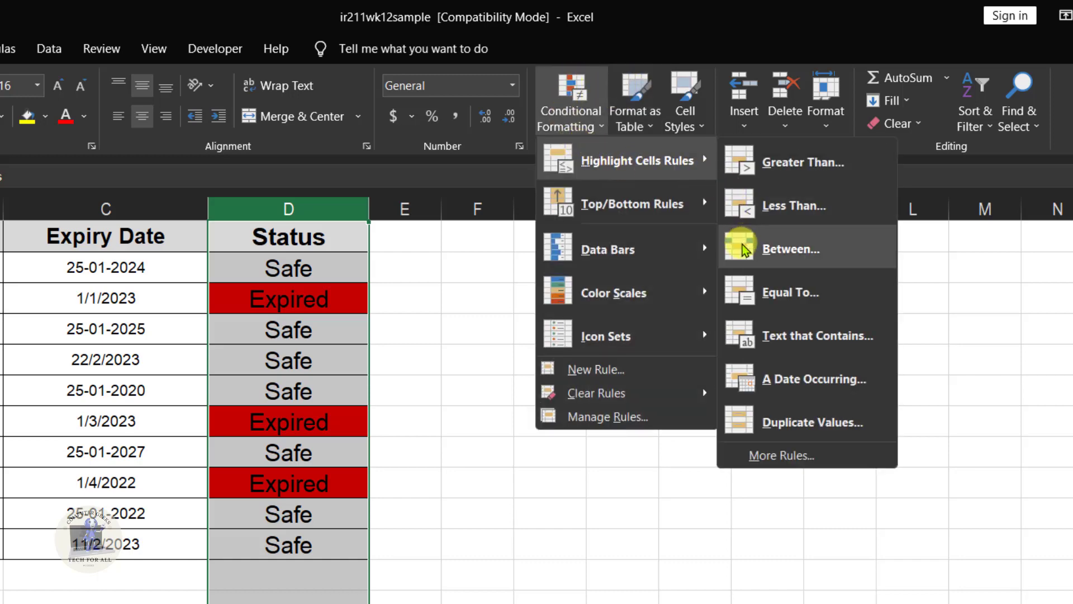
pyautogui.click(799, 349)
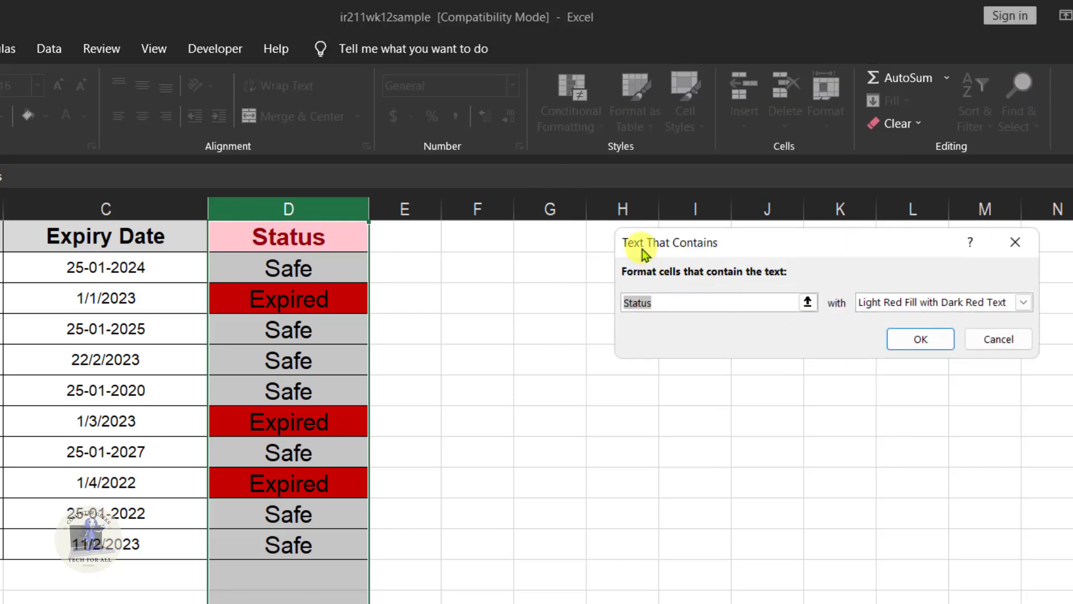
pyautogui.write('Safe')
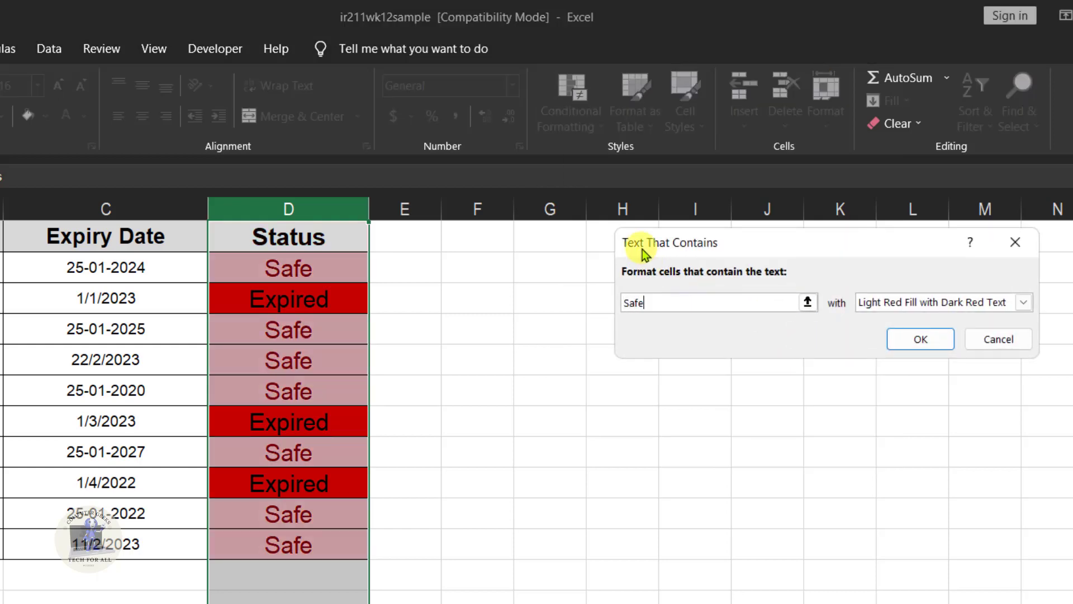
# Step: Give the "Safe" rule a custom format with a light green fill, apply it and deselect the column
pyautogui.click(948, 311)
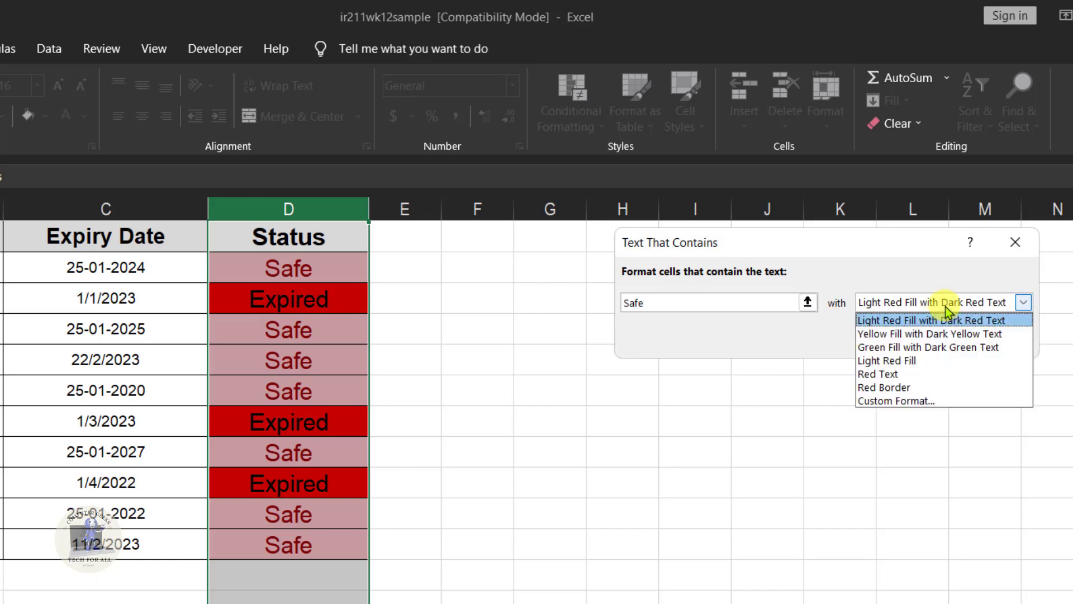
pyautogui.click(904, 401)
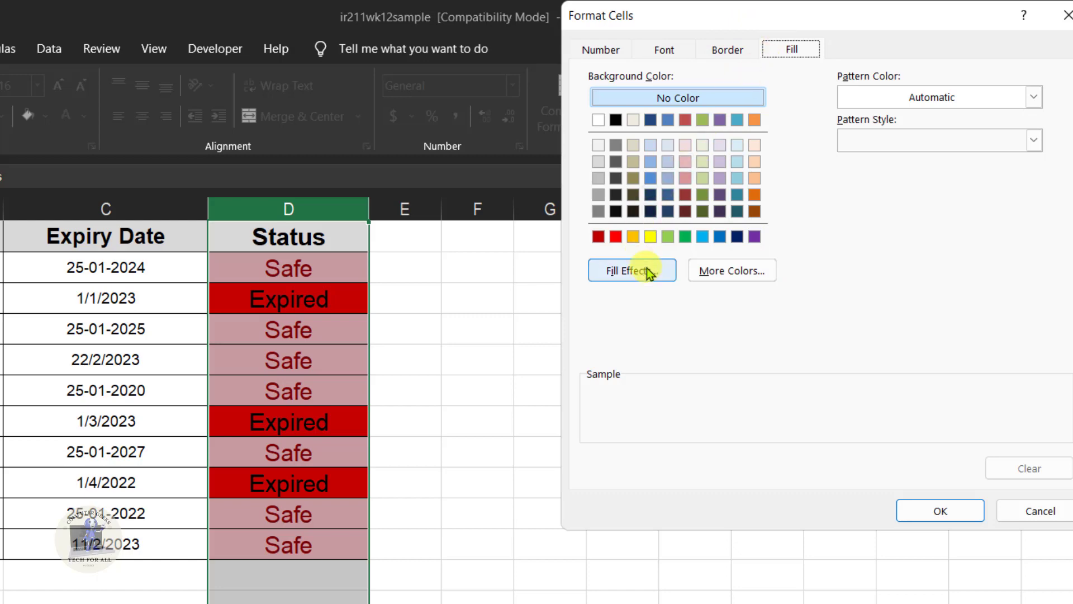
pyautogui.click(672, 236)
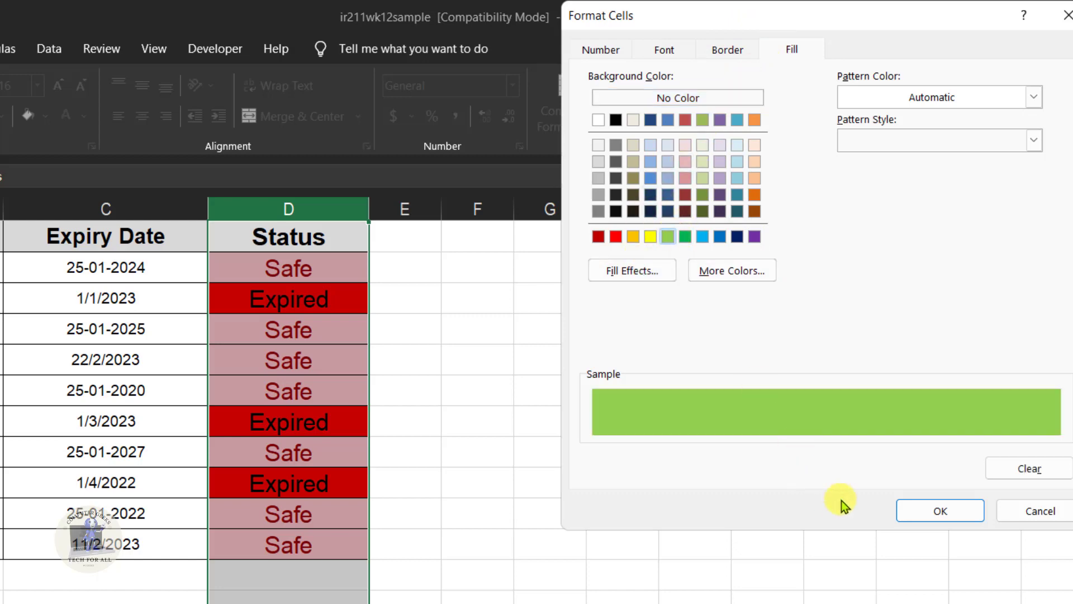
pyautogui.click(950, 518)
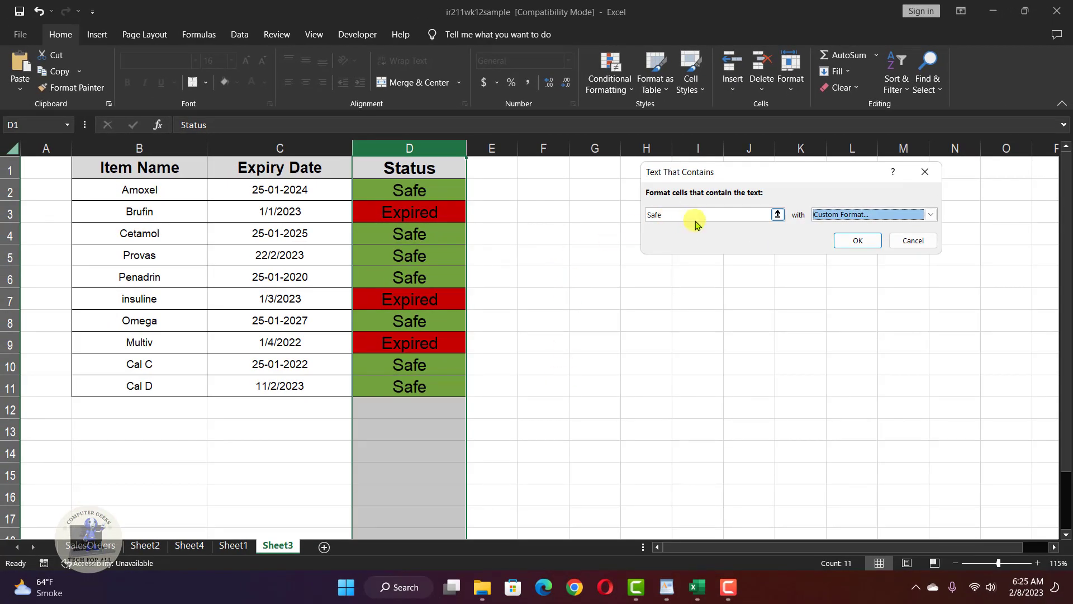
pyautogui.click(856, 241)
pyautogui.click(503, 342)
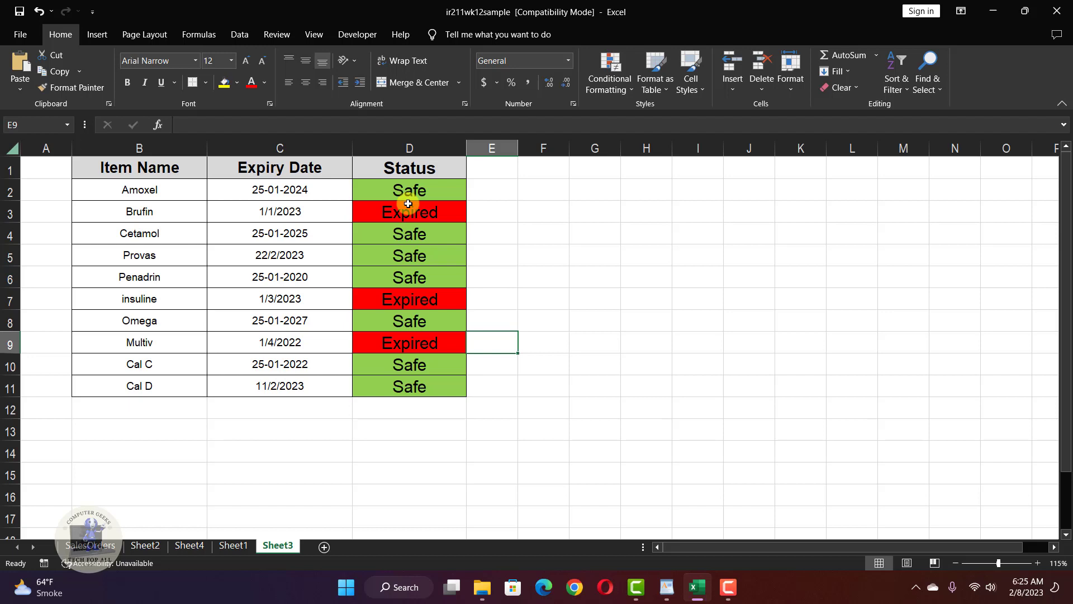
pyautogui.click(639, 280)
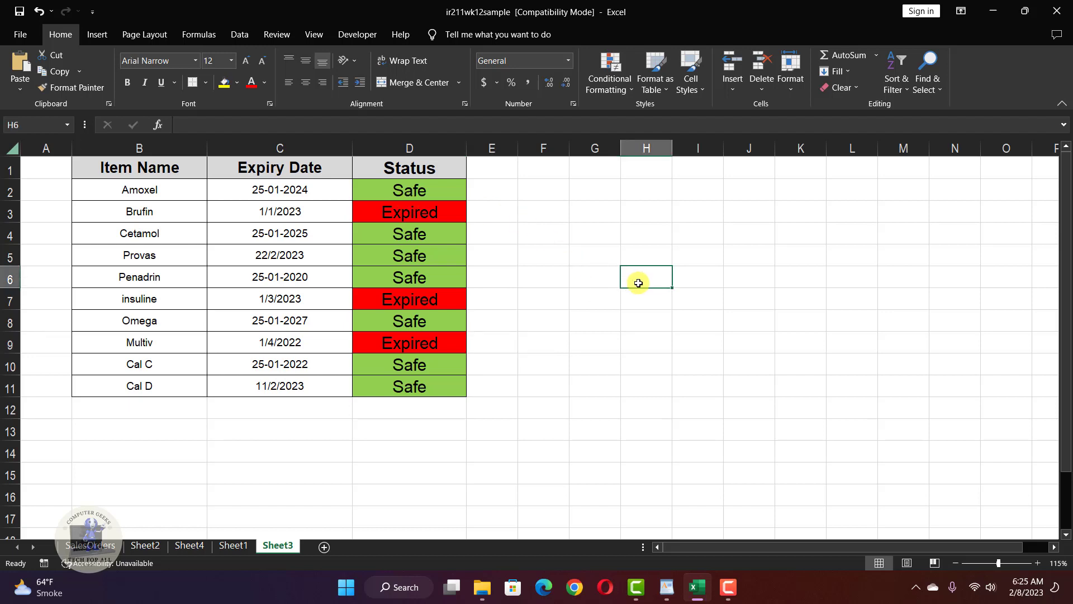